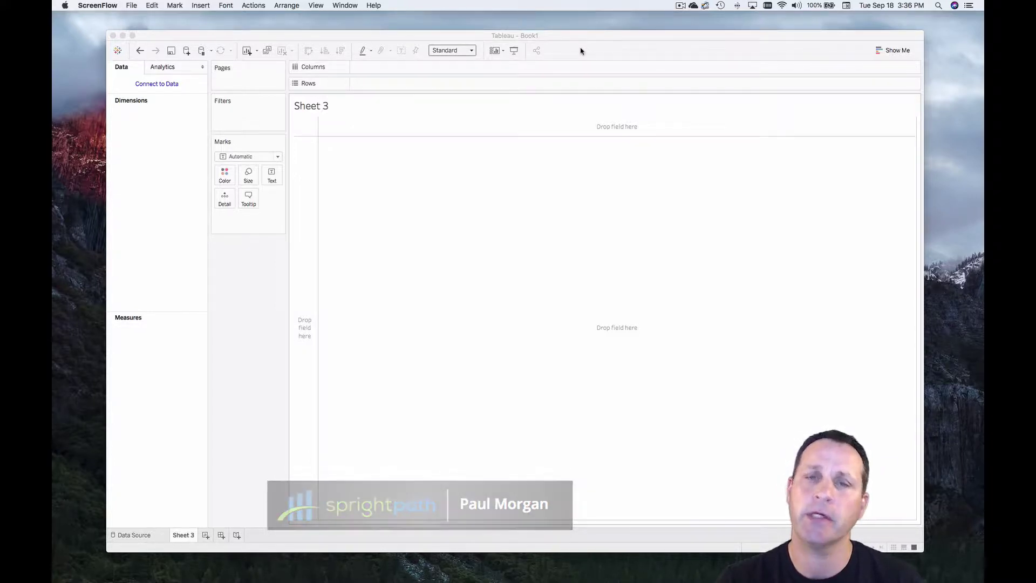
Connect Tableau to the Excel workbook Coffee Chain subset.xlsx and preview its Sheet1 rows
left_click(499, 37)
left_click(169, 84)
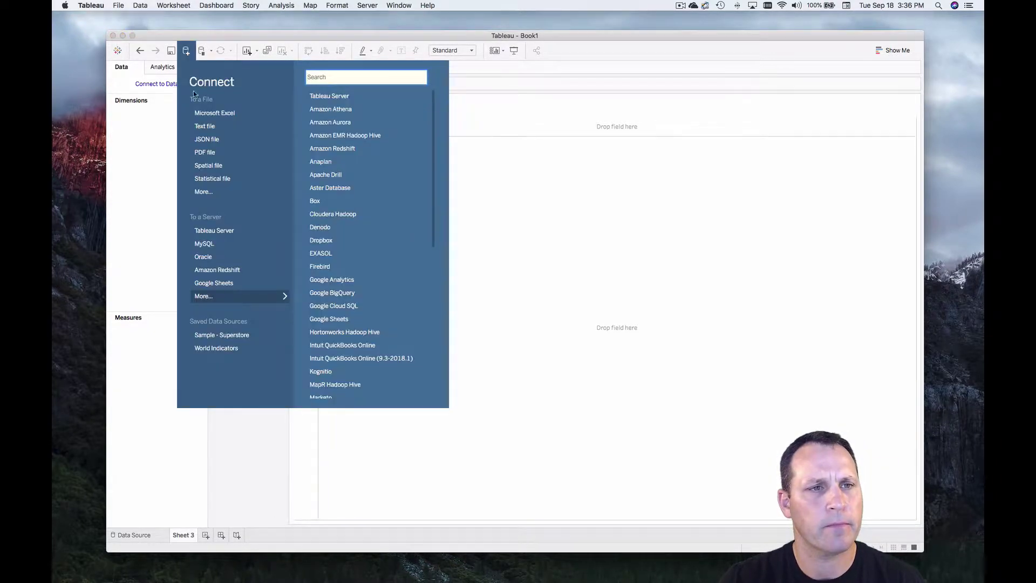
left_click(235, 113)
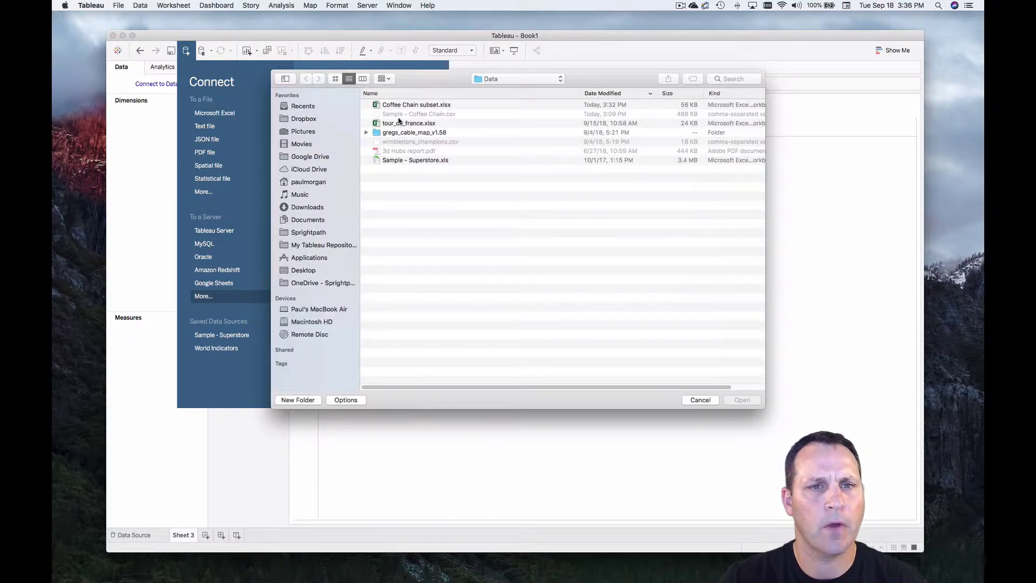
left_click(410, 106)
left_click(736, 400)
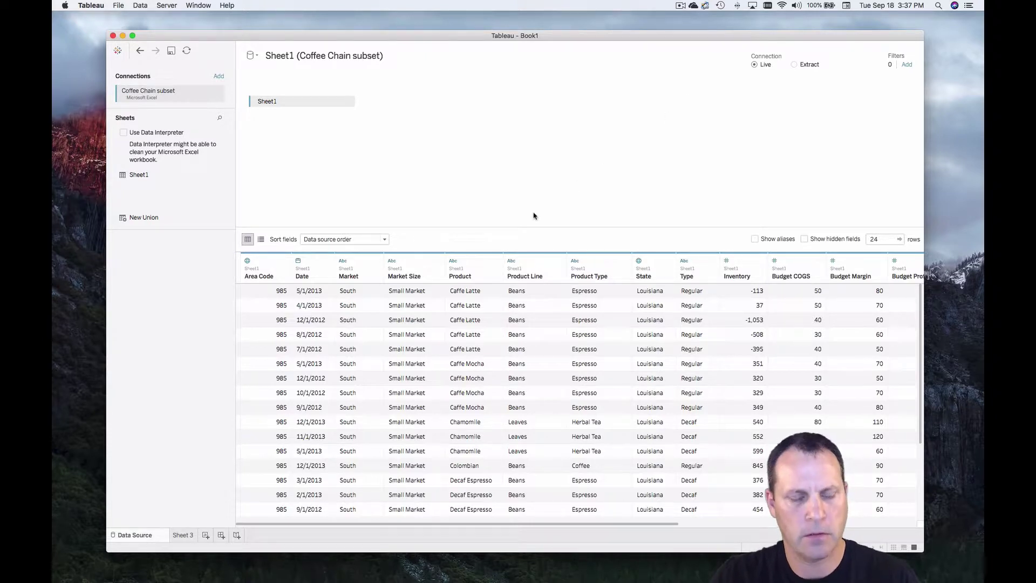
On Sheet 3, chart SUM(Cogs) by Product as bars, sorted descending with value labels
left_click(181, 534)
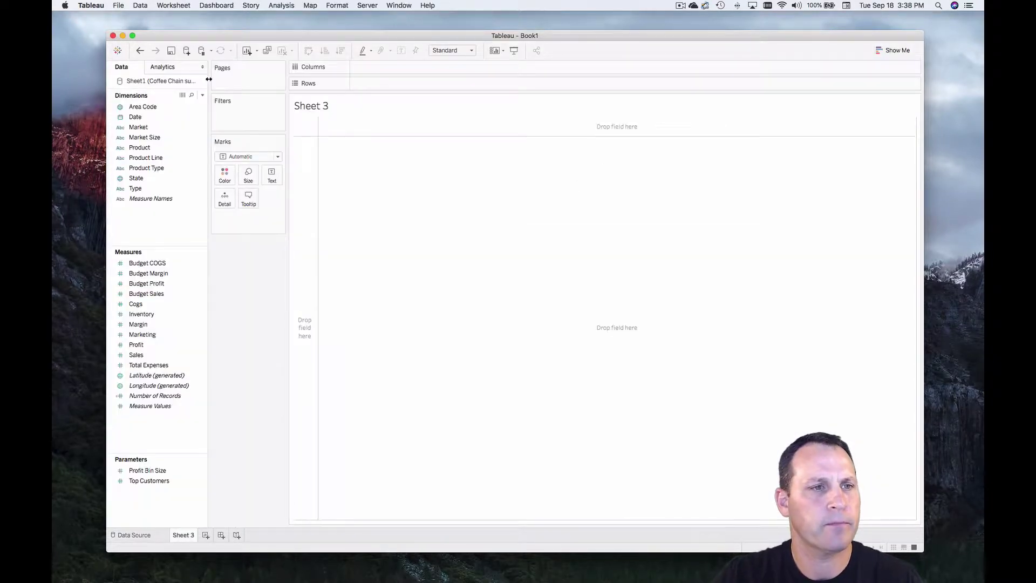
left_click_drag(139, 147, 389, 84)
left_click_drag(151, 304, 378, 67)
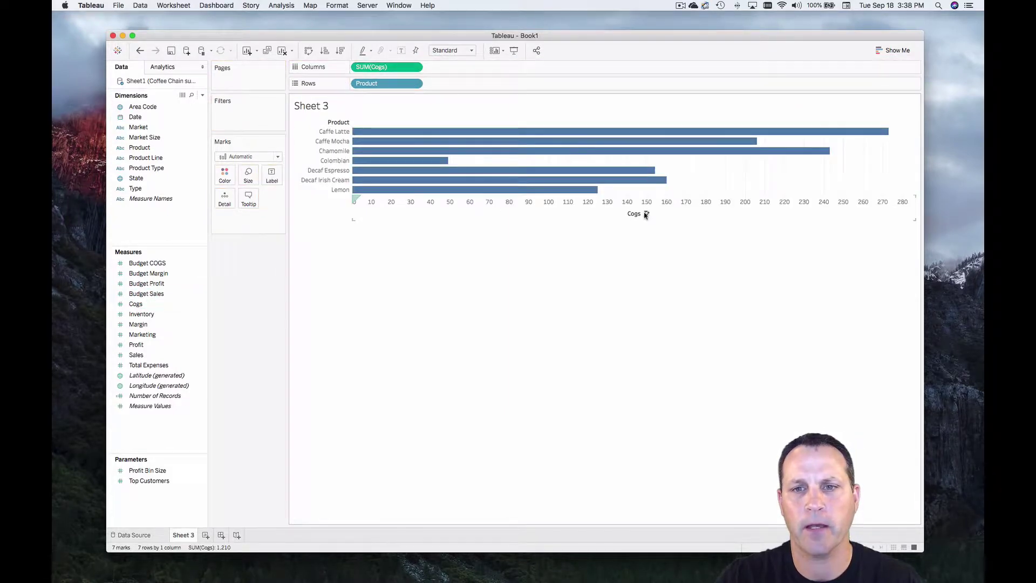
left_click(646, 214)
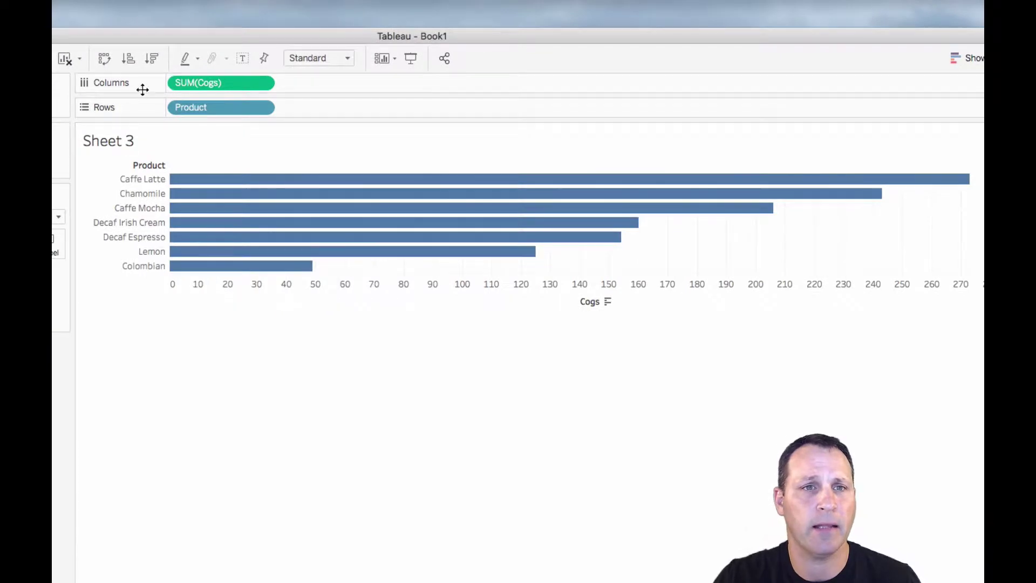
left_click(243, 58)
mouse_move(303, 265)
mouse_move(510, 256)
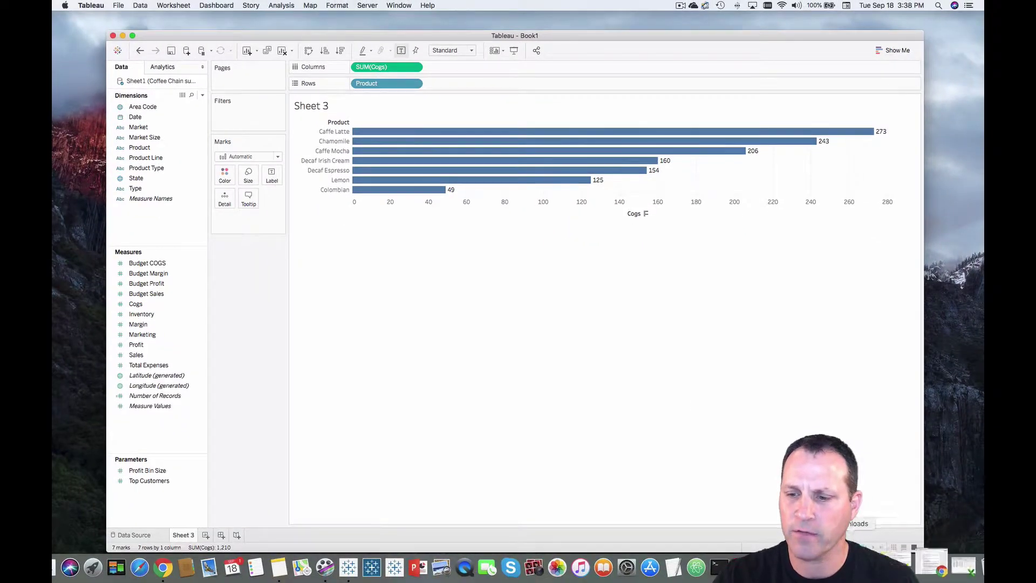
In the Coffee Chain workbook, enter a COGS of 100 in cell O21 for the first Lemon row
left_click(923, 561)
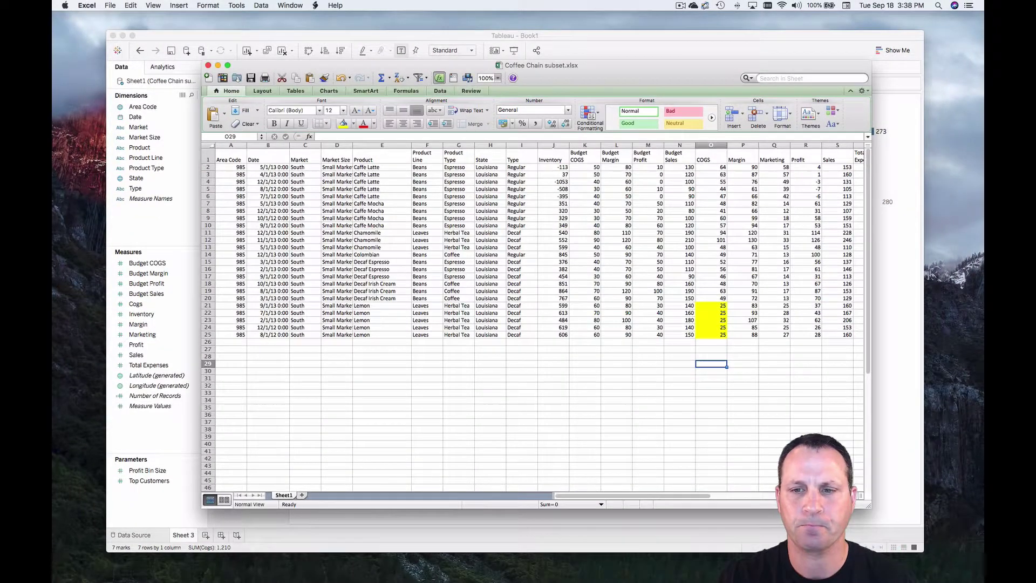
left_click(526, 400)
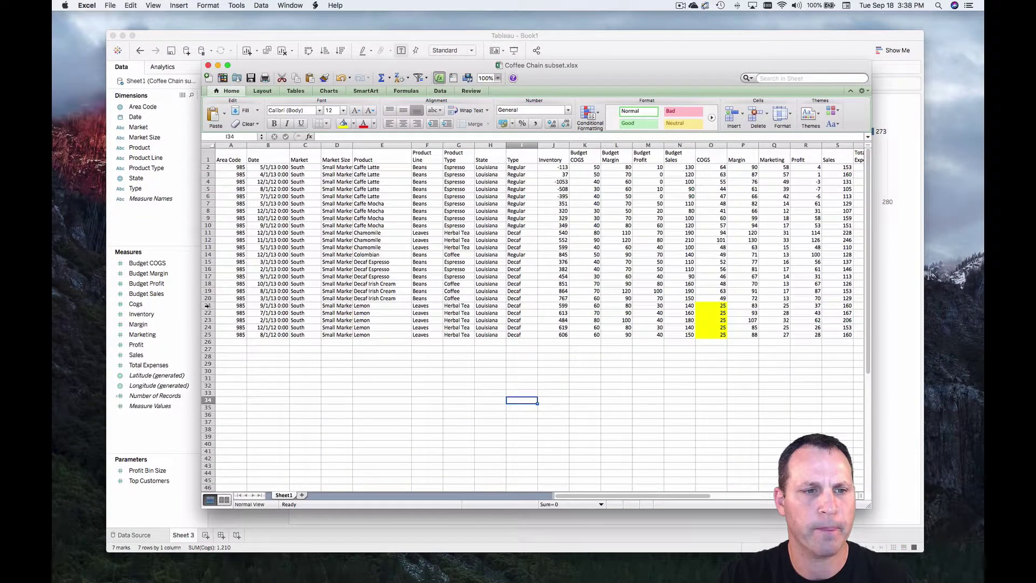
left_click_drag(208, 305, 210, 338)
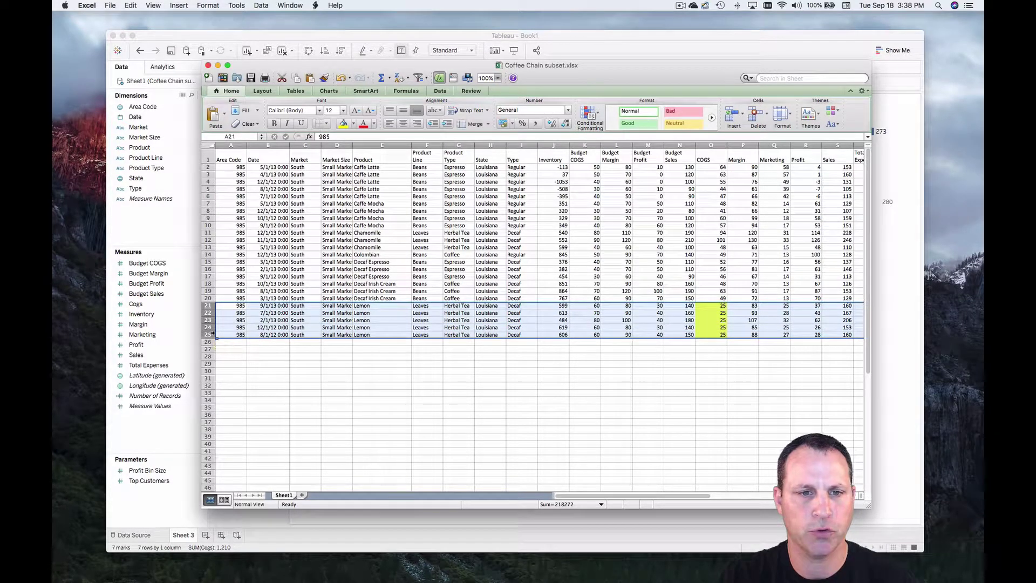
left_click(710, 313)
left_click(710, 306)
type("10")
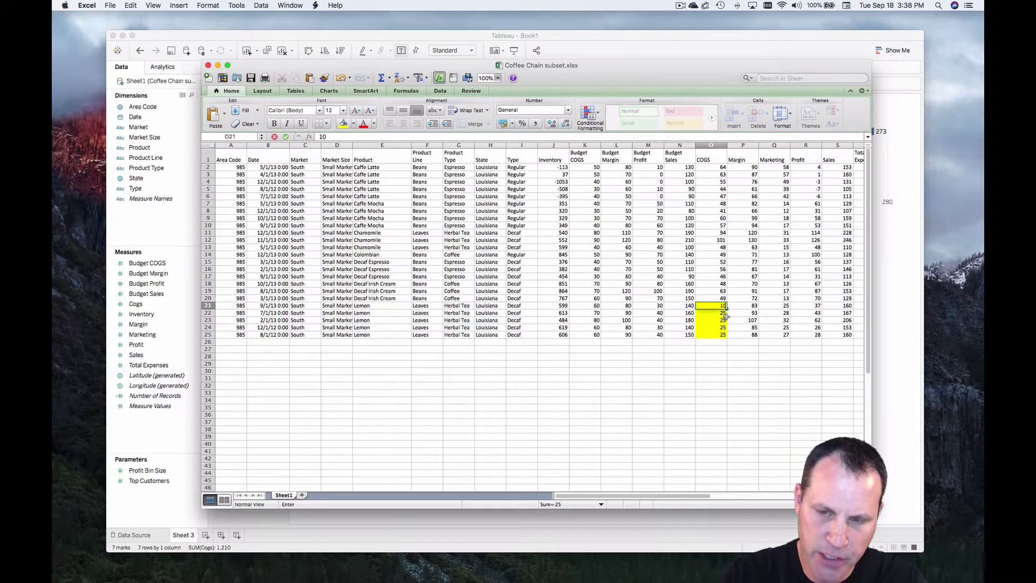
type("0")
key("Return")
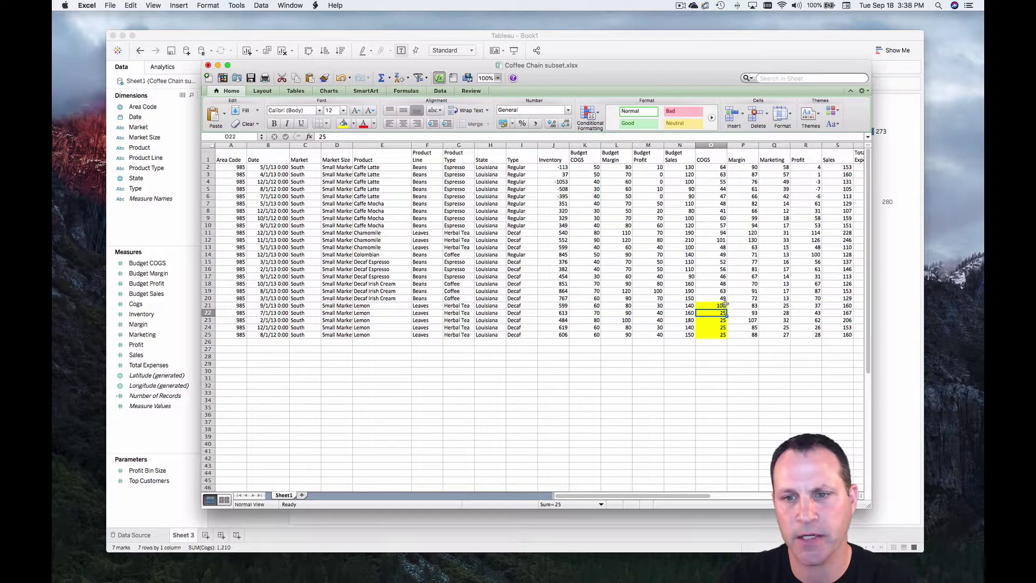
Fill 100 down through O25 for all Lemon rows, then minimize Excel to return to Tableau
left_click(725, 306)
left_click_drag(727, 307, 727, 337)
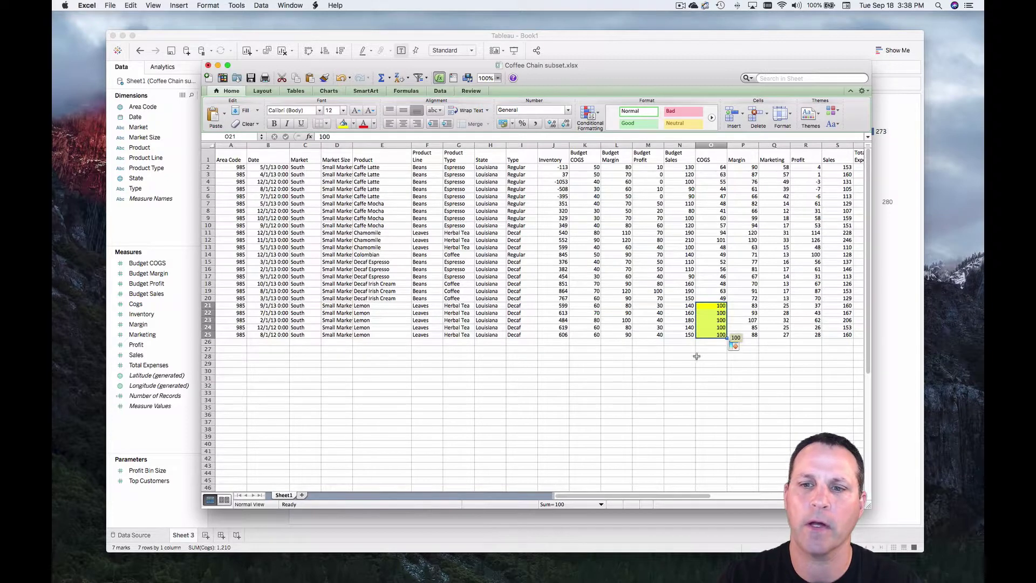
left_click(639, 336)
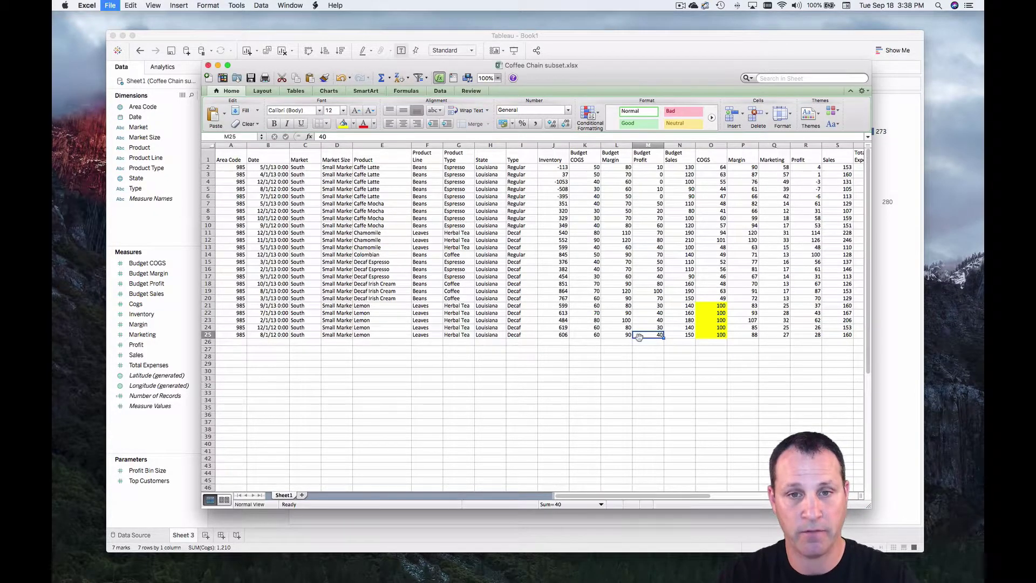
left_click(218, 65)
left_click(227, 281)
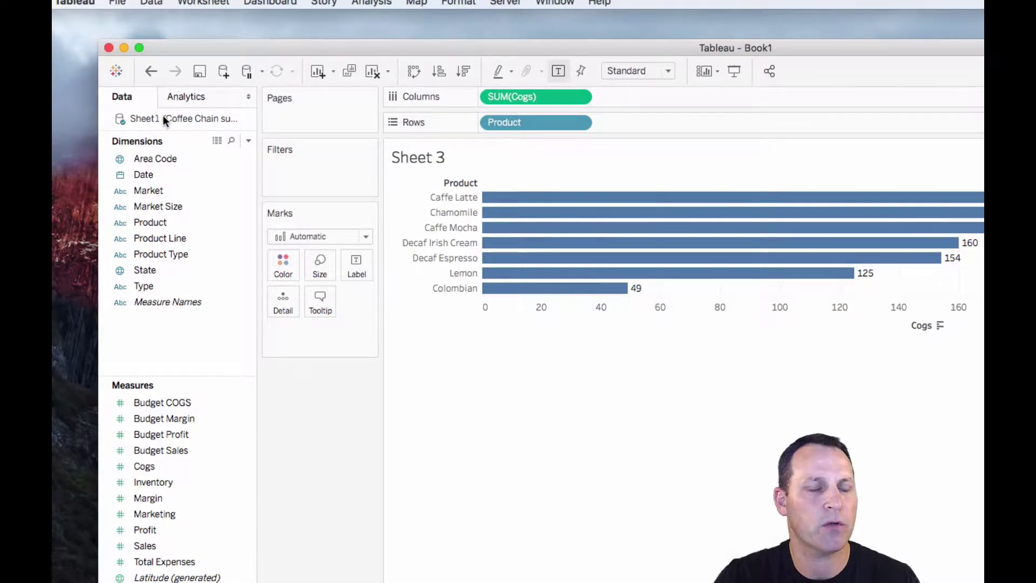
Refresh the Sheet1 (Coffee Chain subset) data source so Lemon leads the chart at 500 Cogs
right_click(164, 119)
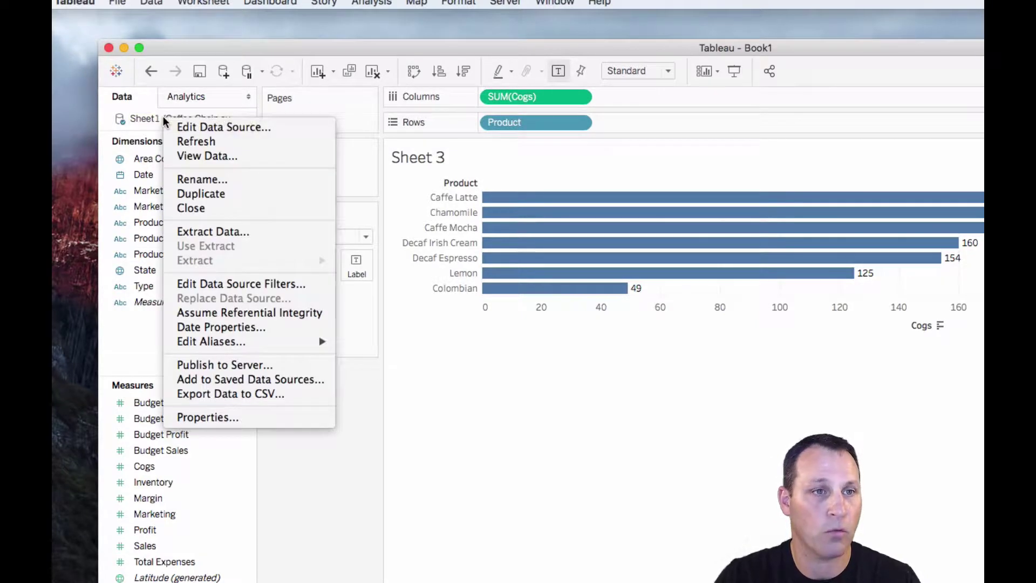
left_click(219, 140)
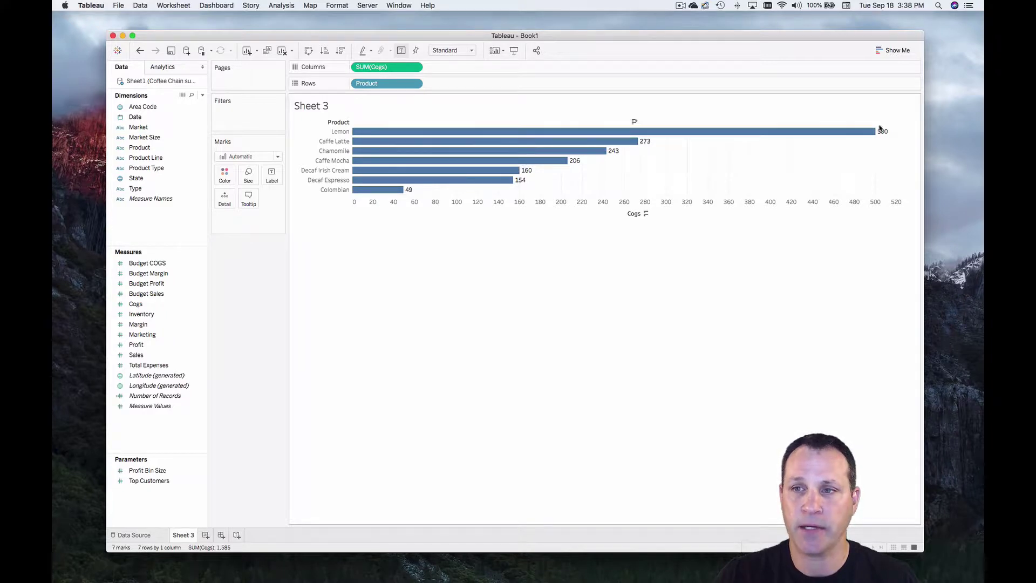
mouse_move(872, 136)
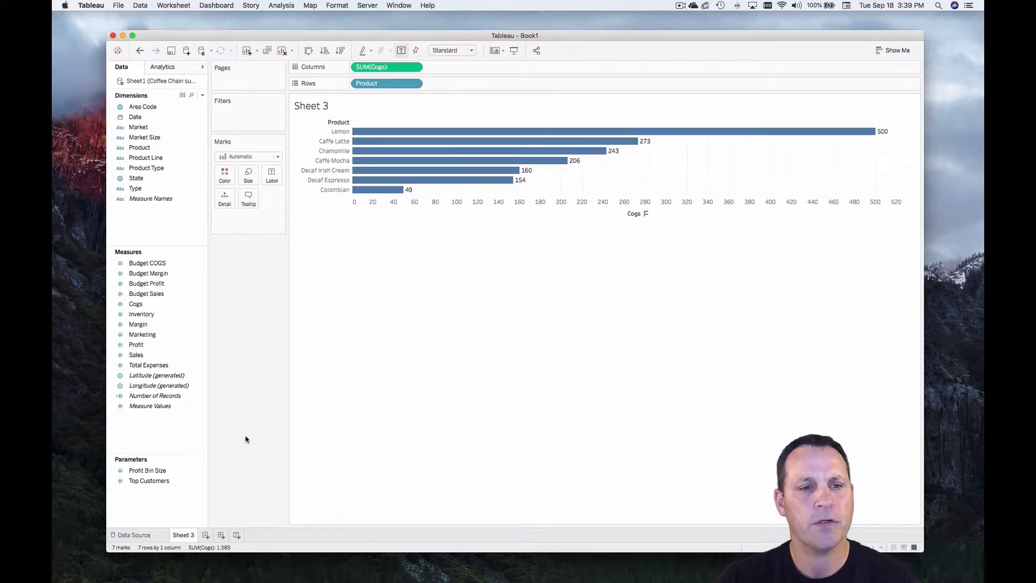
Close the Coffee Chain data source and connect Sheet 4 to the saved Sample - Superstore source
right_click(147, 87)
left_click(163, 143)
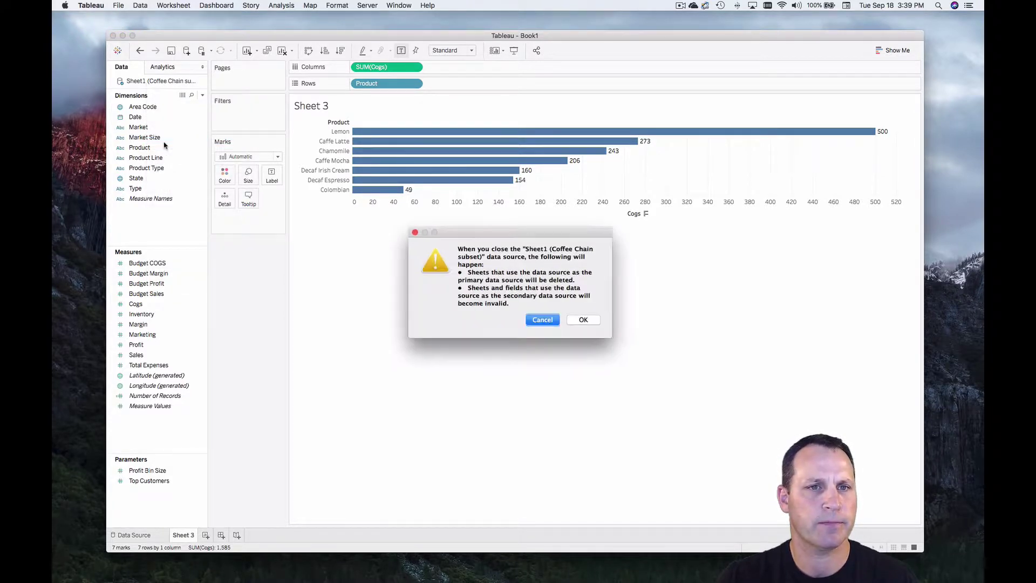
left_click(582, 320)
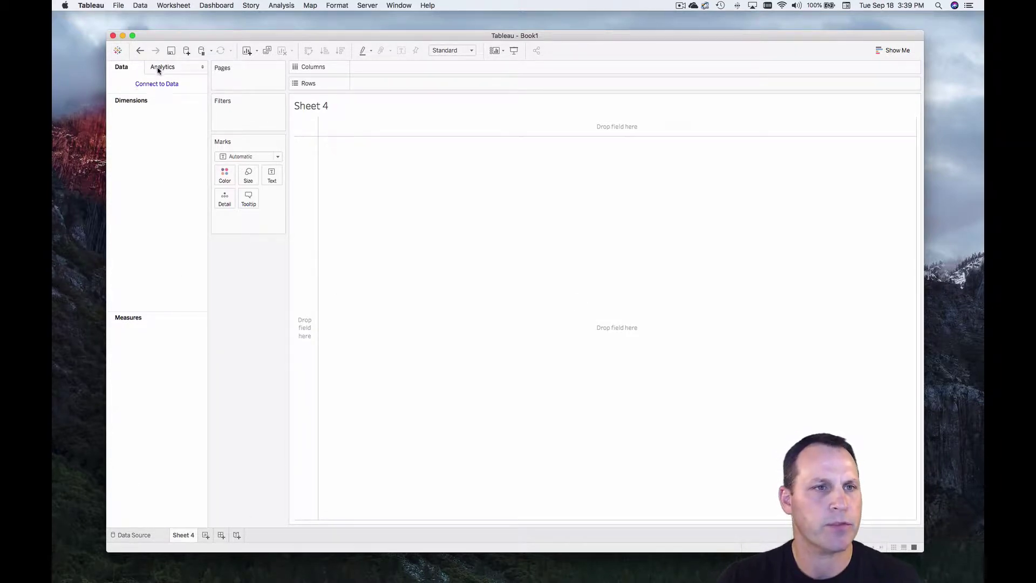
left_click(152, 85)
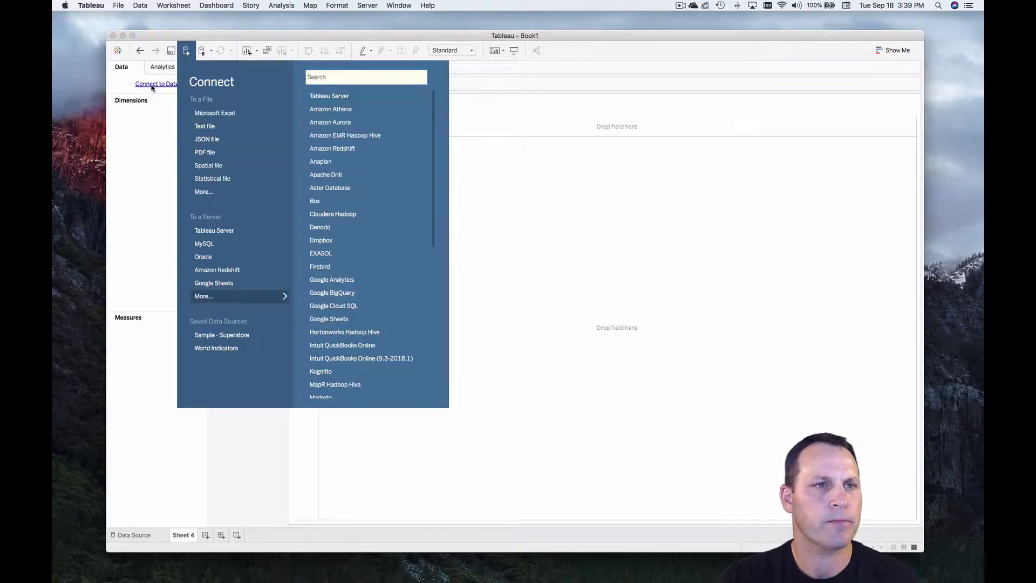
left_click(236, 335)
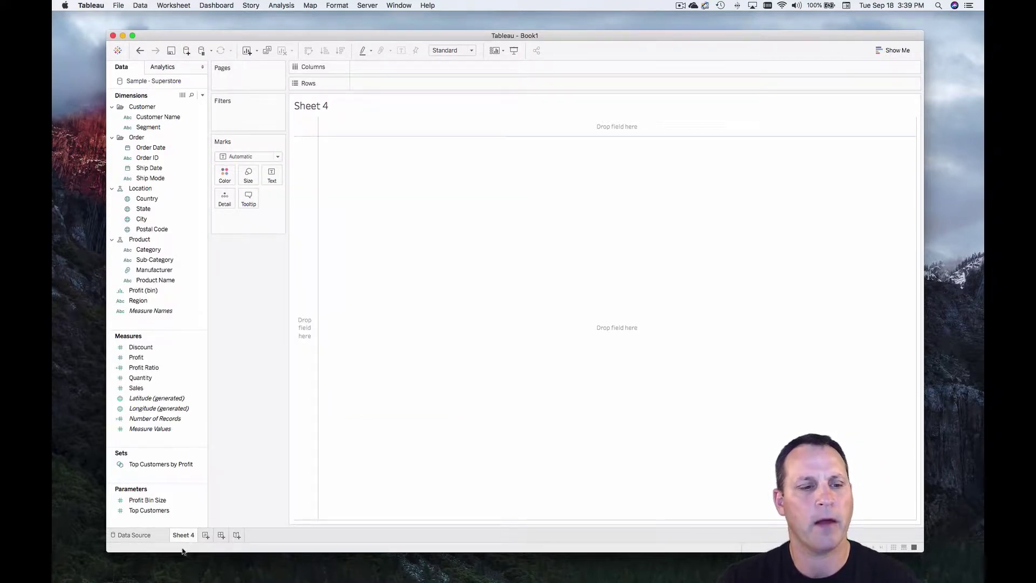
On the Data Source page, set the preview row count to 10,000 to show all 9,994 rows
left_click(135, 535)
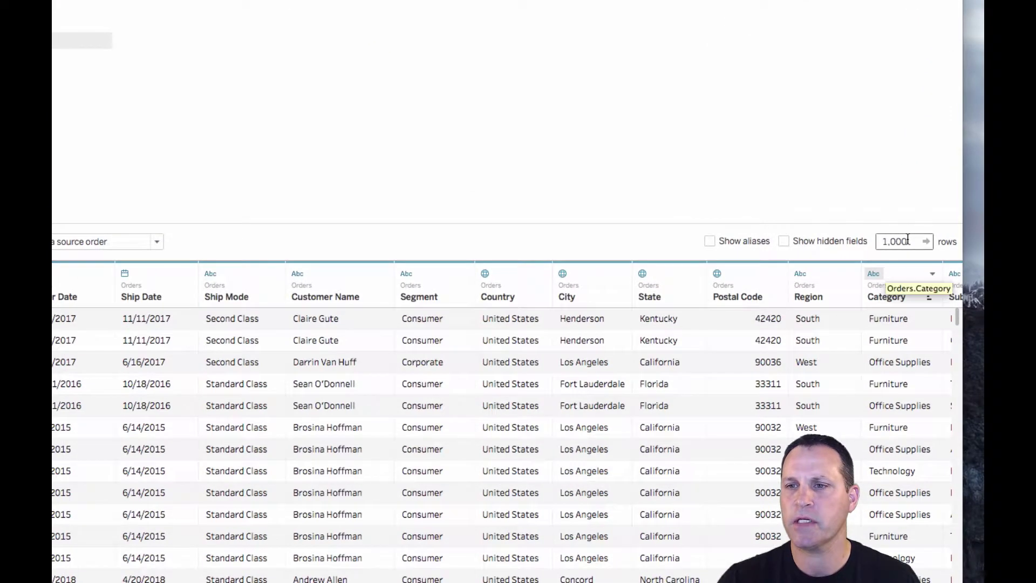
left_click(908, 240)
type("10,000")
key("Return")
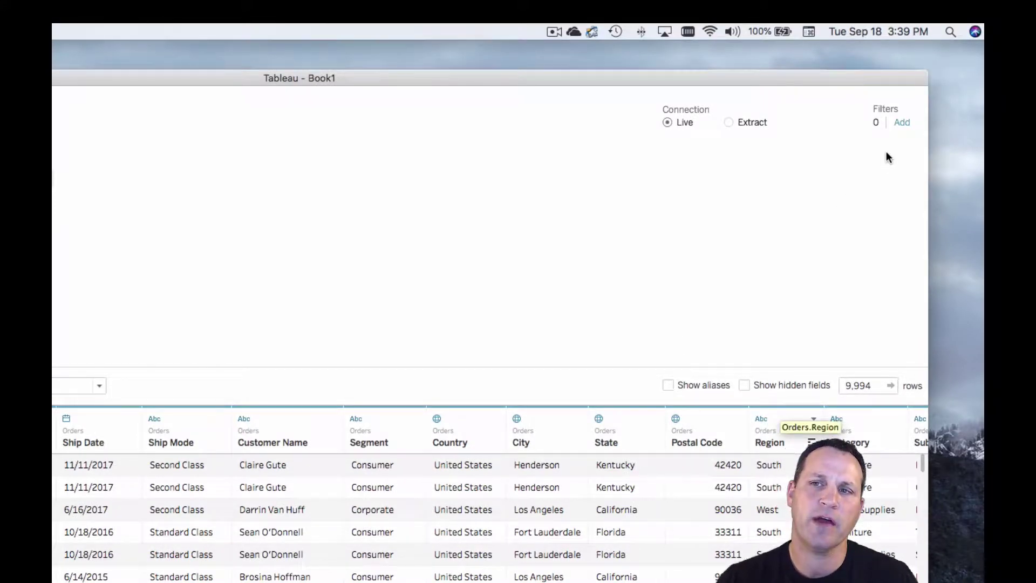
Add a data source filter on Order Date years keeping only 2017 and 2018, leaving 5,899 rows
left_click(906, 127)
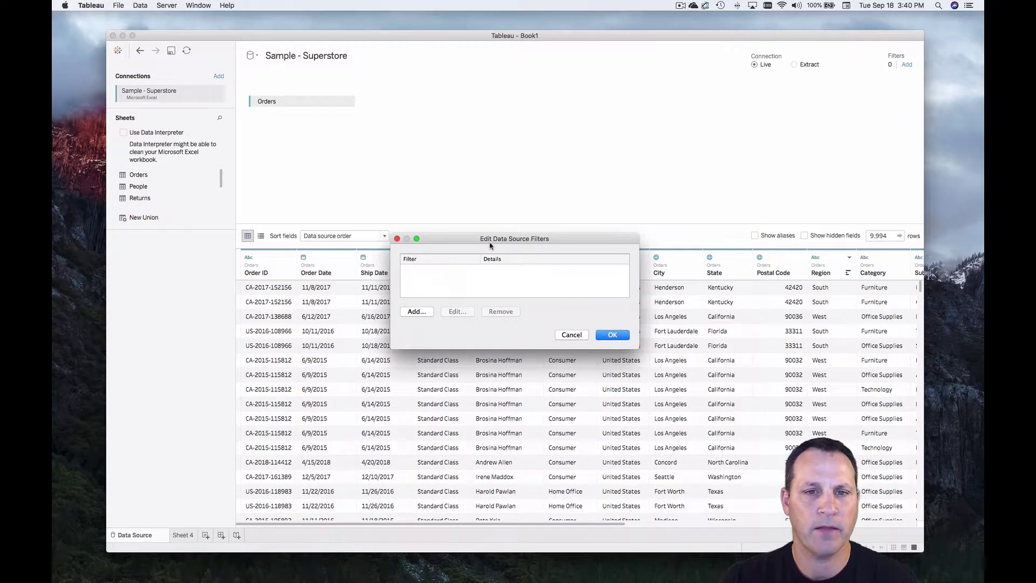
left_click_drag(491, 245, 478, 222)
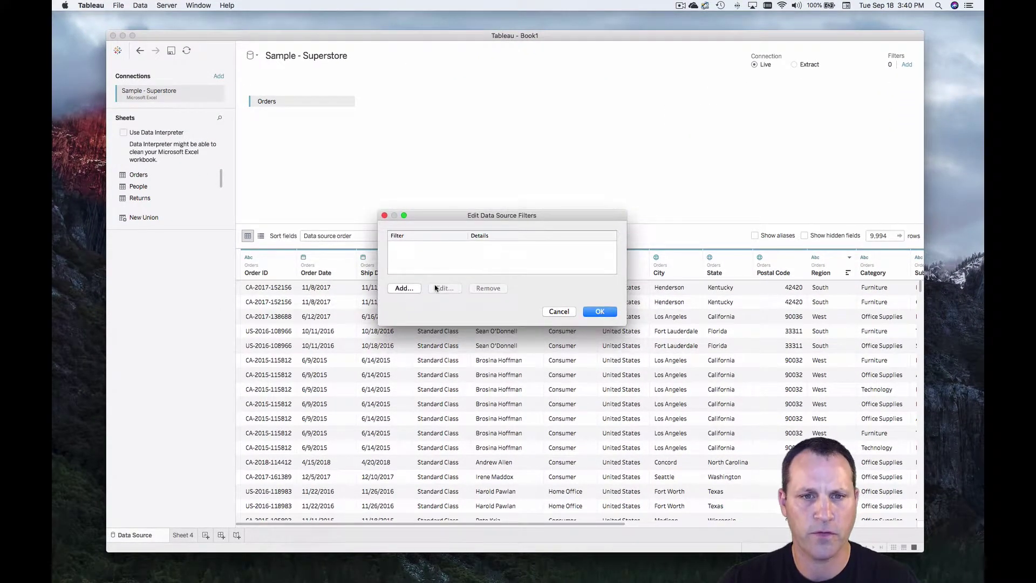
left_click(405, 288)
scroll(586, 272, "down", 2)
scroll(586, 272, "up", 2)
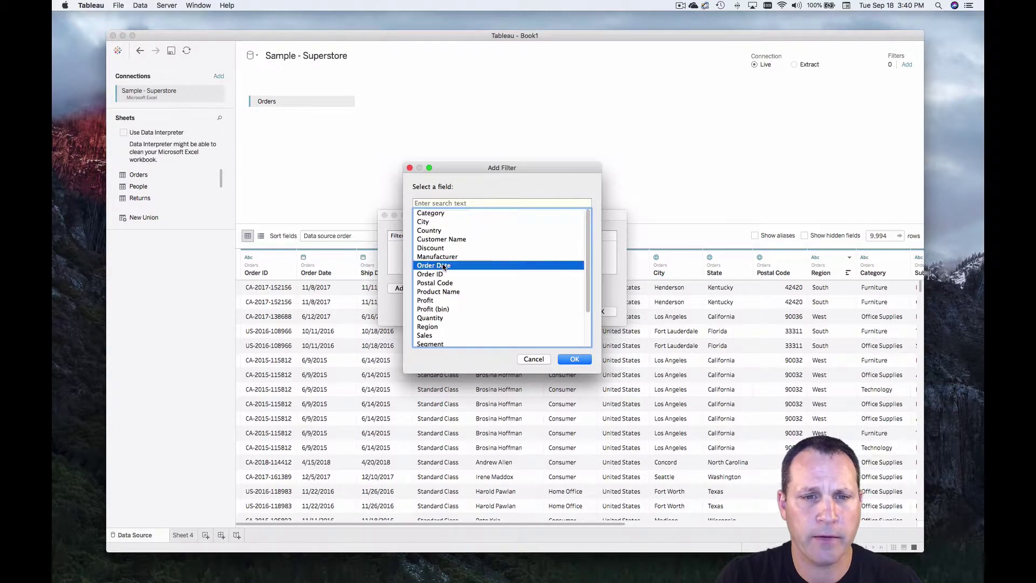
left_click(577, 359)
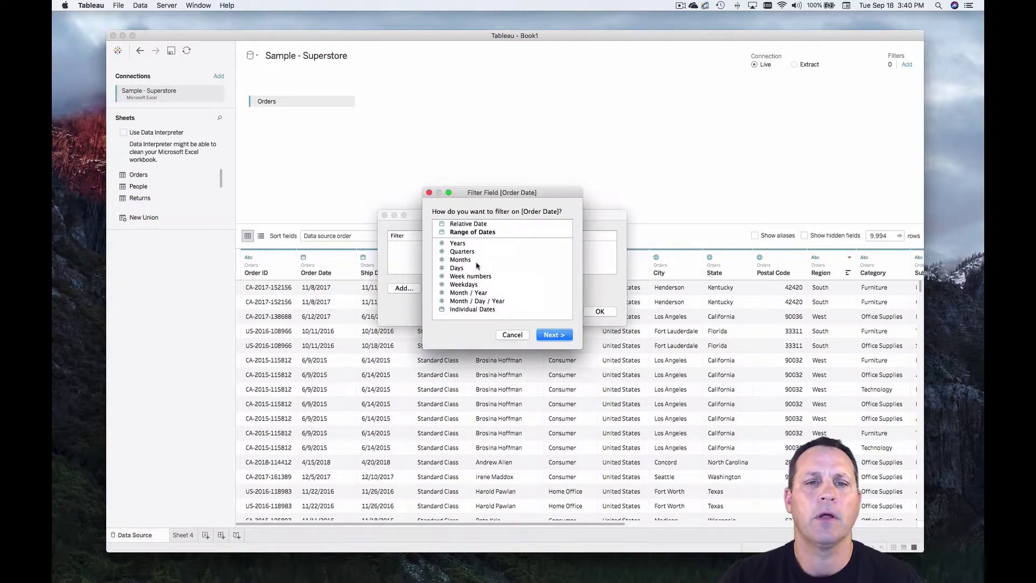
left_click(469, 243)
left_click(551, 335)
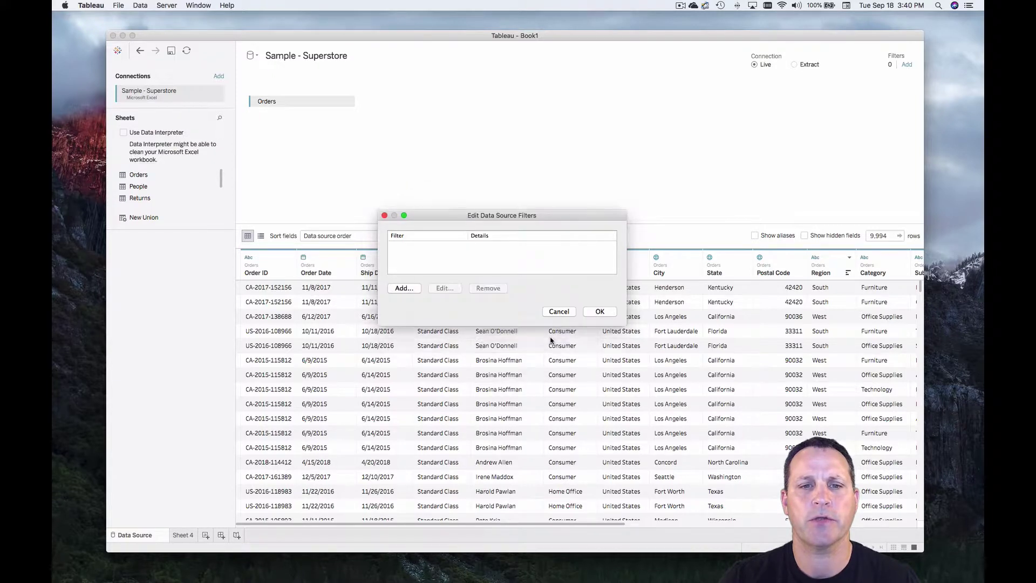
left_click(416, 197)
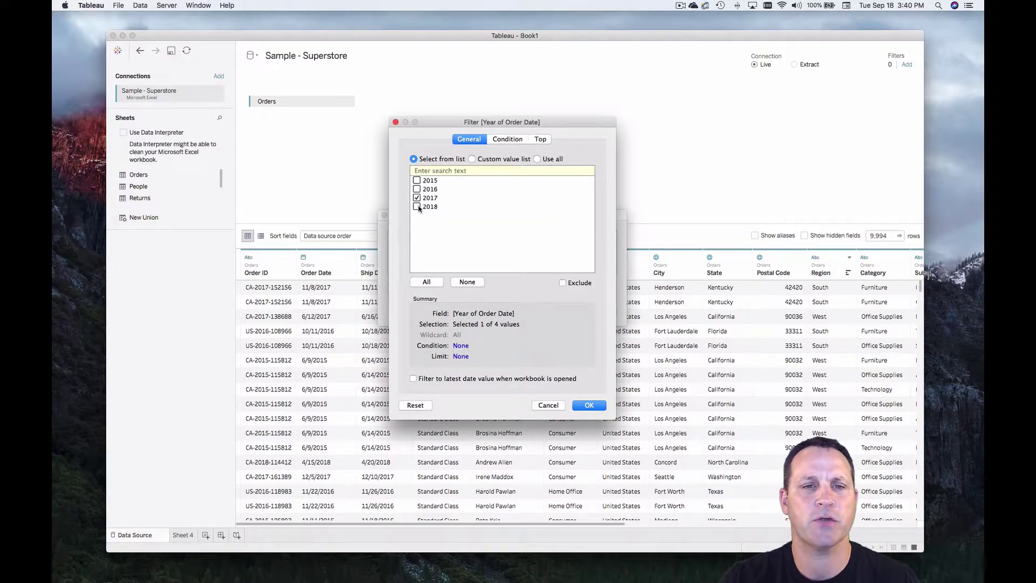
left_click(418, 206)
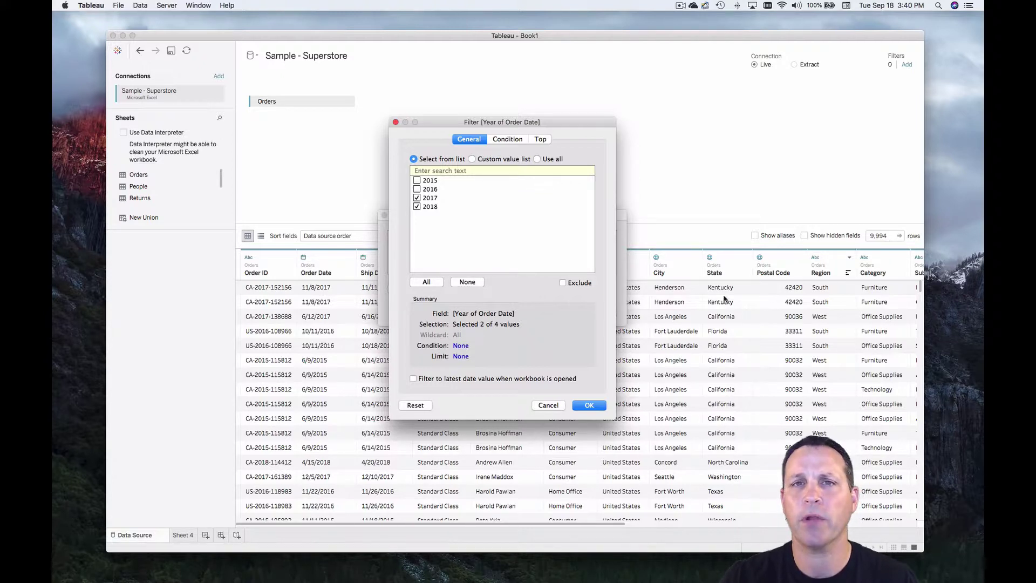
left_click(584, 407)
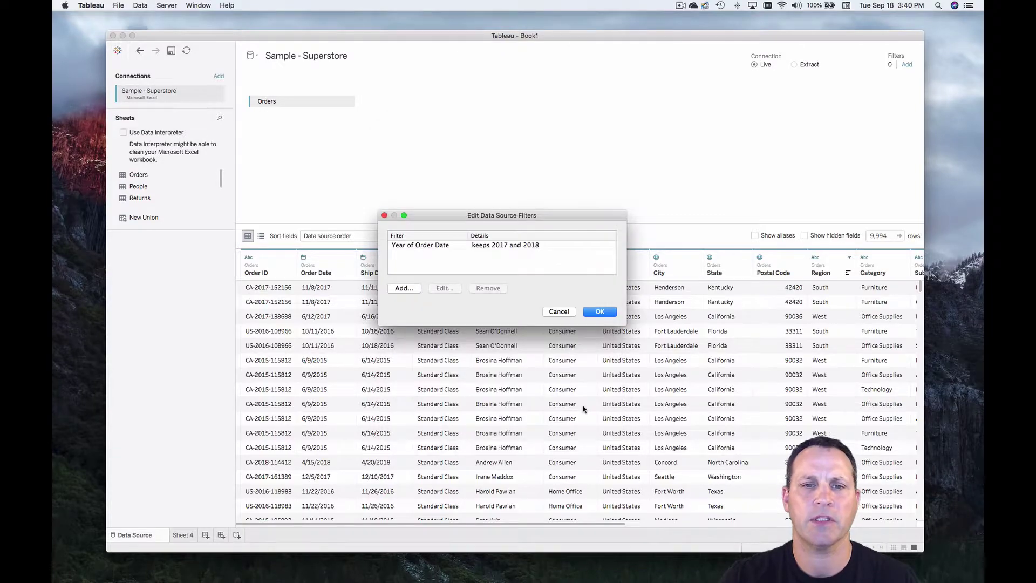
left_click(608, 312)
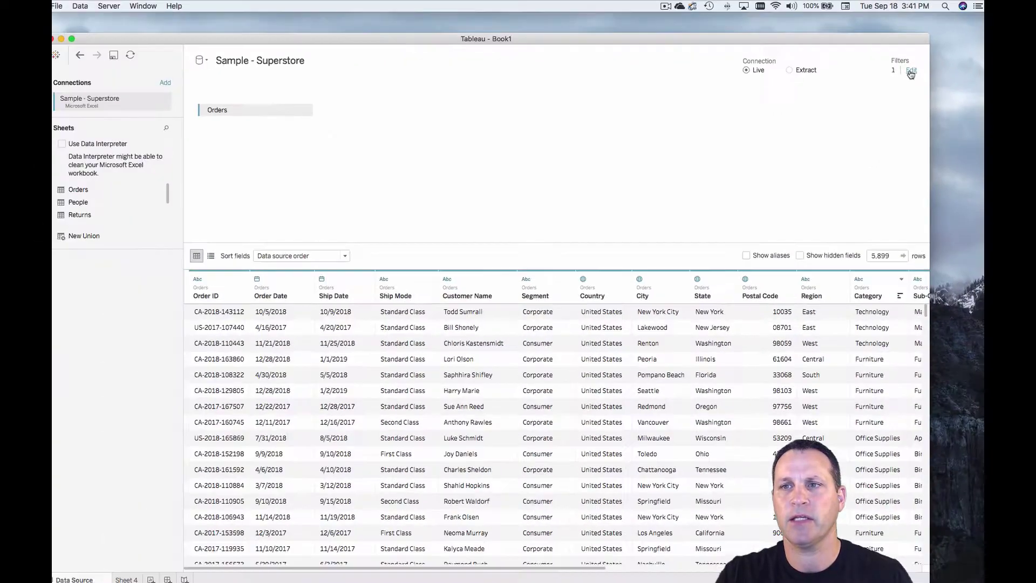
Add a second data source filter on Region keeping only East and South, leaving 2,618 rows
left_click(927, 93)
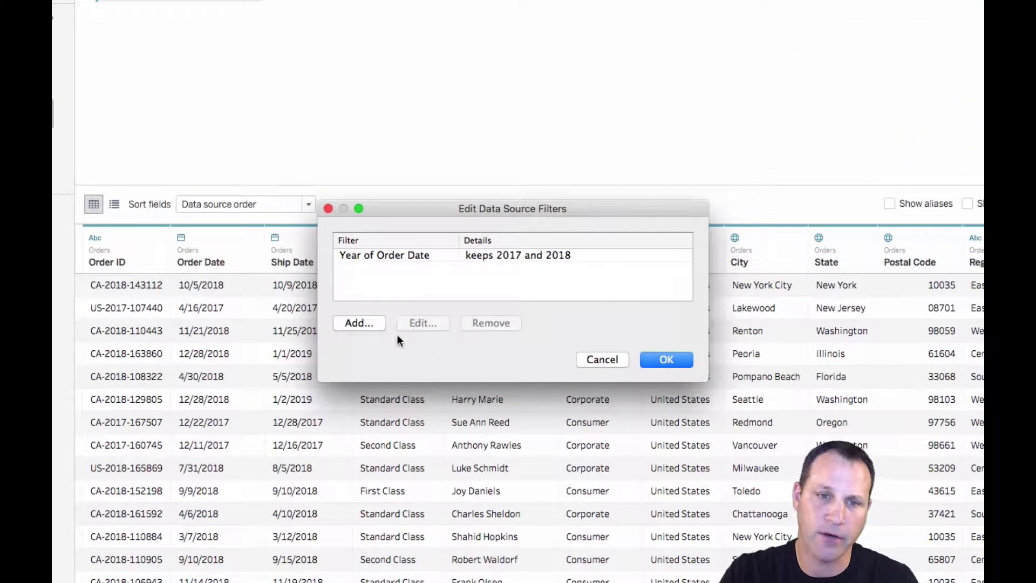
left_click(383, 321)
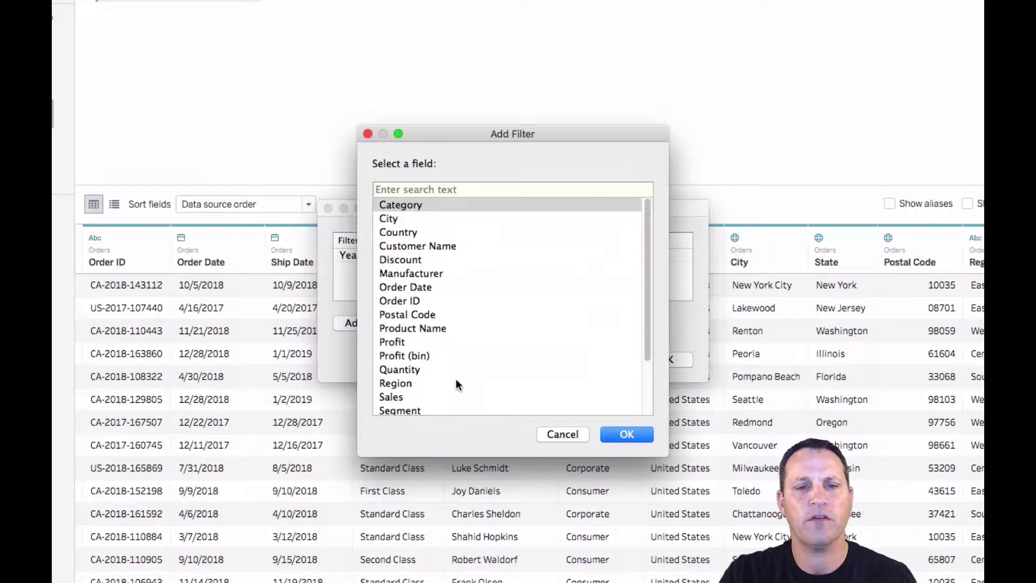
scroll(456, 377, "down", 1)
left_click(380, 367)
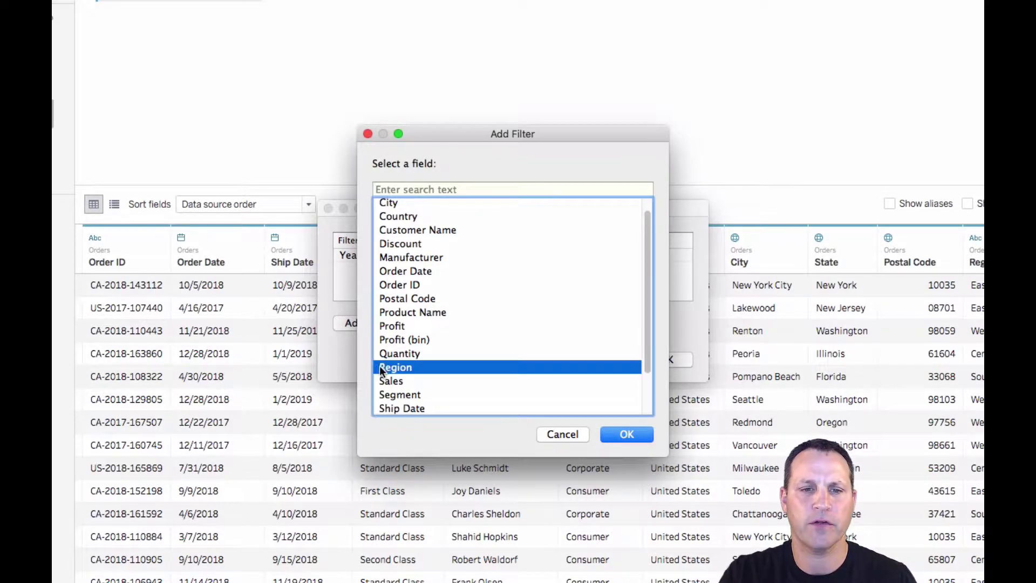
left_click(616, 435)
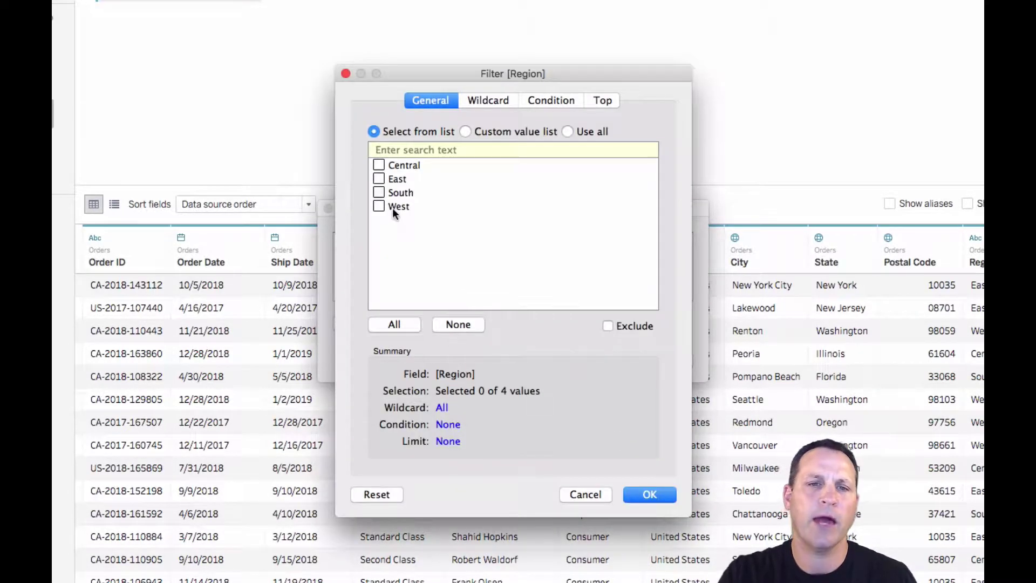
left_click(379, 178)
left_click(378, 192)
left_click(656, 496)
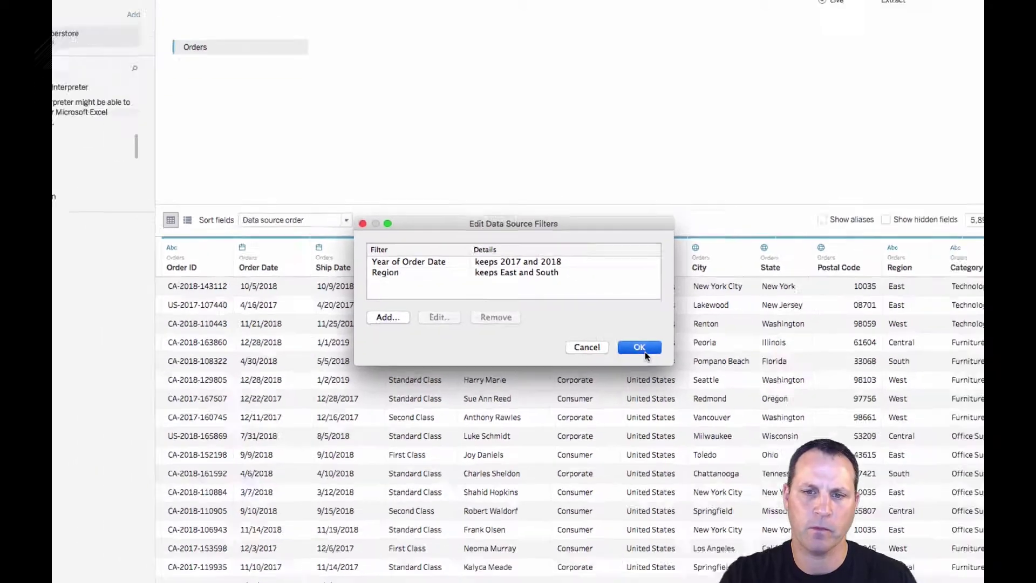
left_click(646, 351)
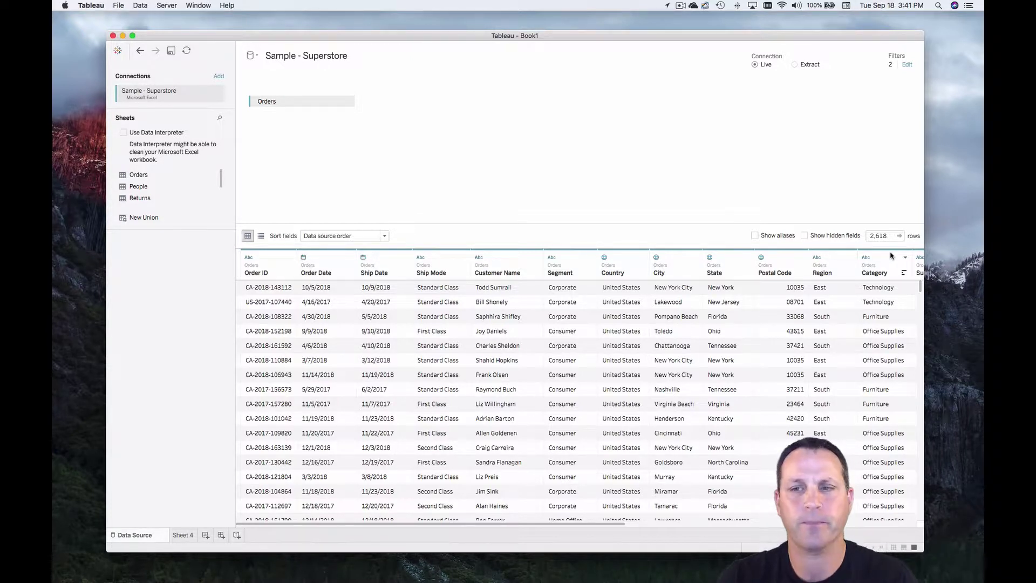
Remove the Region and Year of Order Date filters, restoring all 9,994 rows
left_click(907, 64)
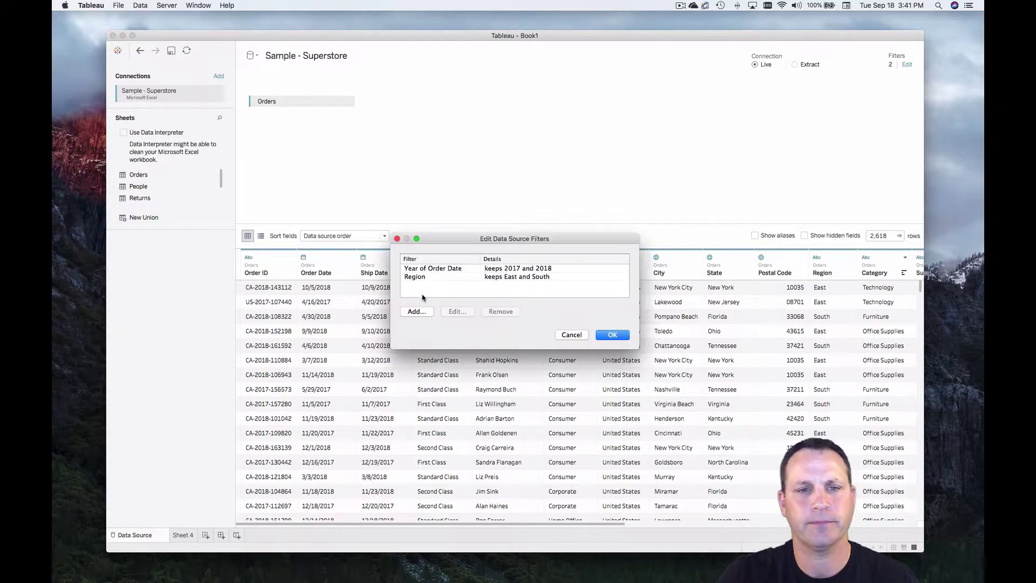
left_click(424, 277)
left_click(508, 313)
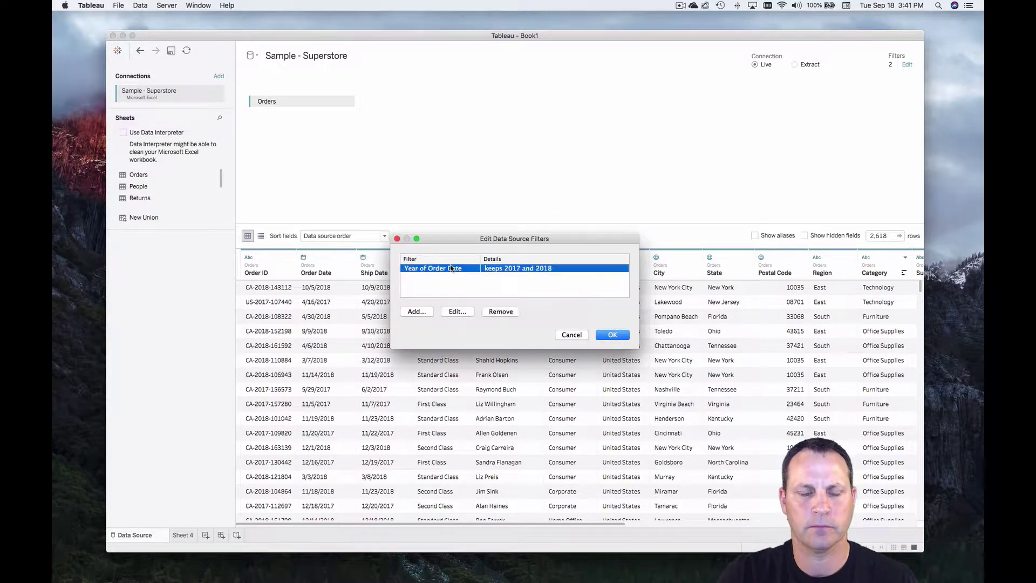
left_click(492, 309)
left_click(611, 338)
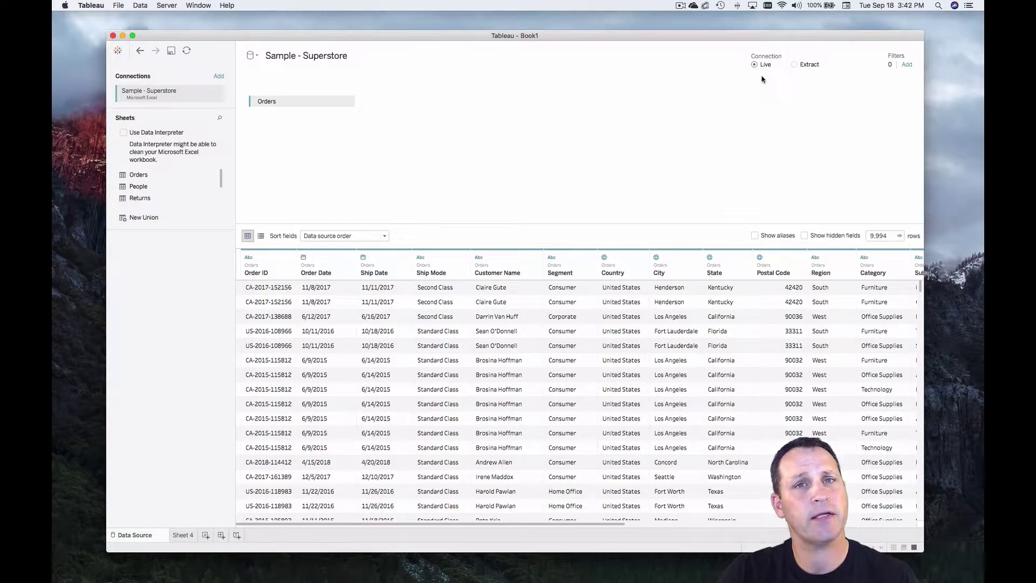
Switch the Sample - Superstore connection from Live to Extract
left_click(794, 64)
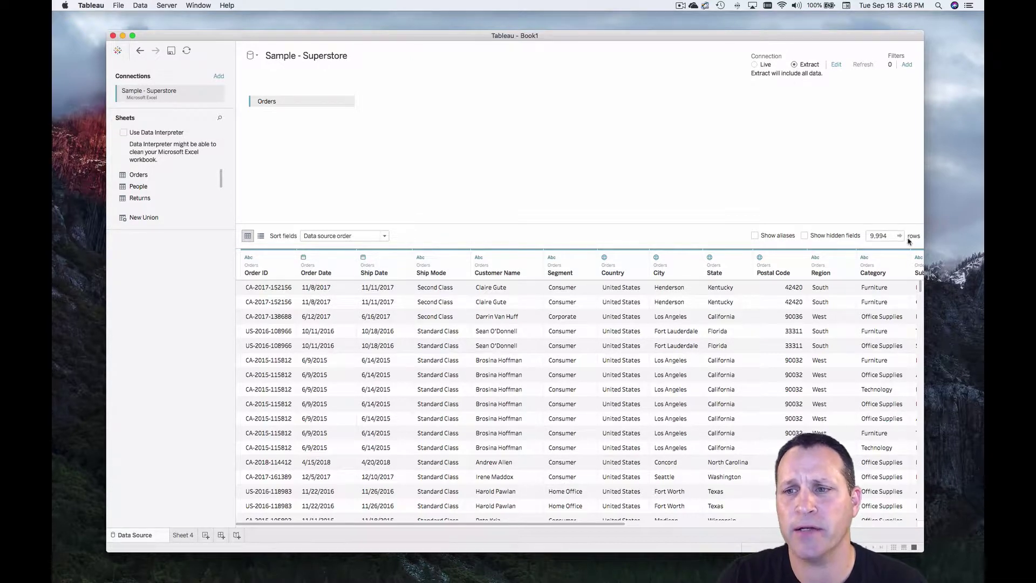
Add an Order Date extract filter by years, keeping only 2017 and 2018
left_click(835, 65)
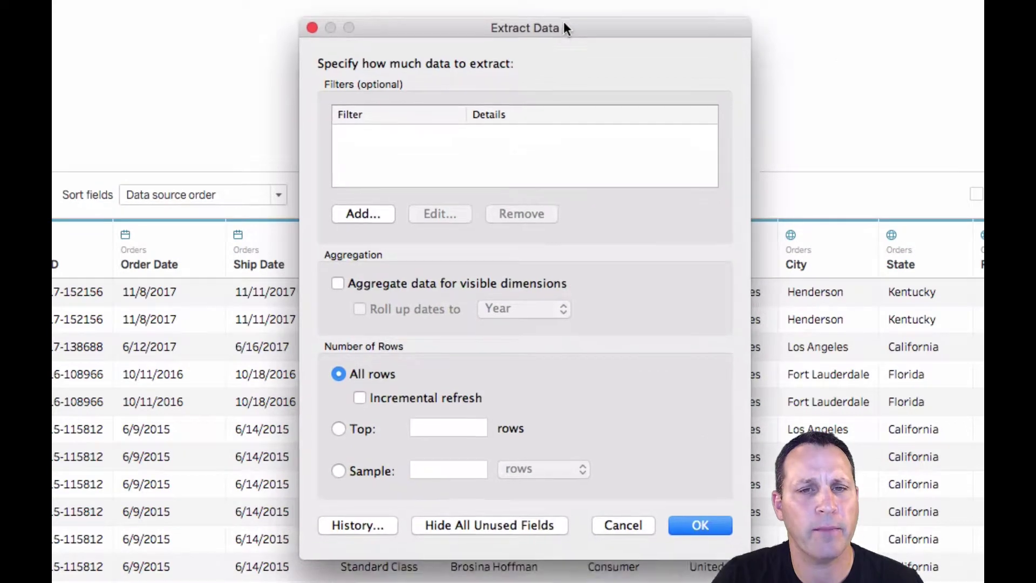
left_click_drag(565, 19, 572, 0)
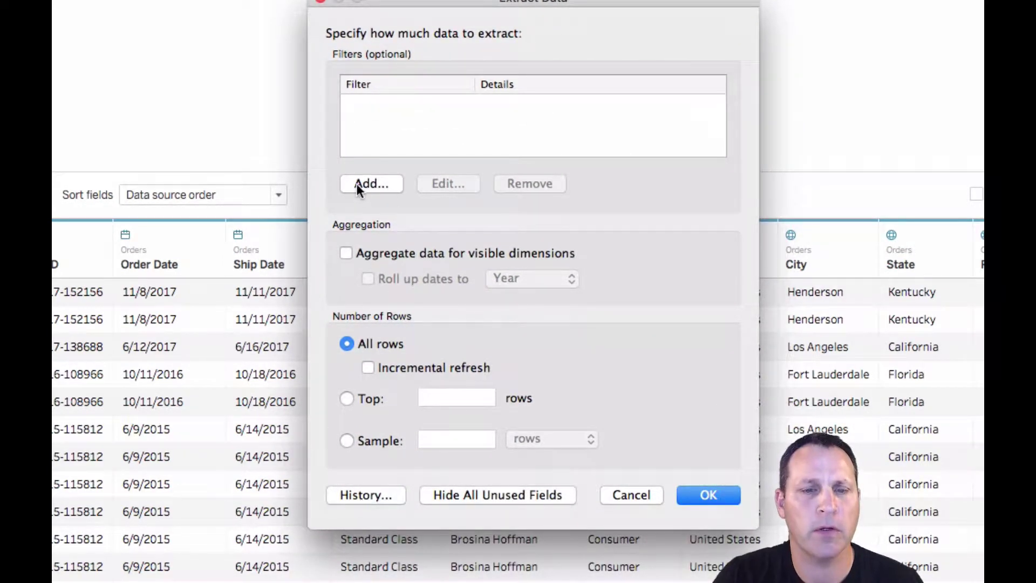
left_click(371, 183)
scroll(421, 302, "down", 3)
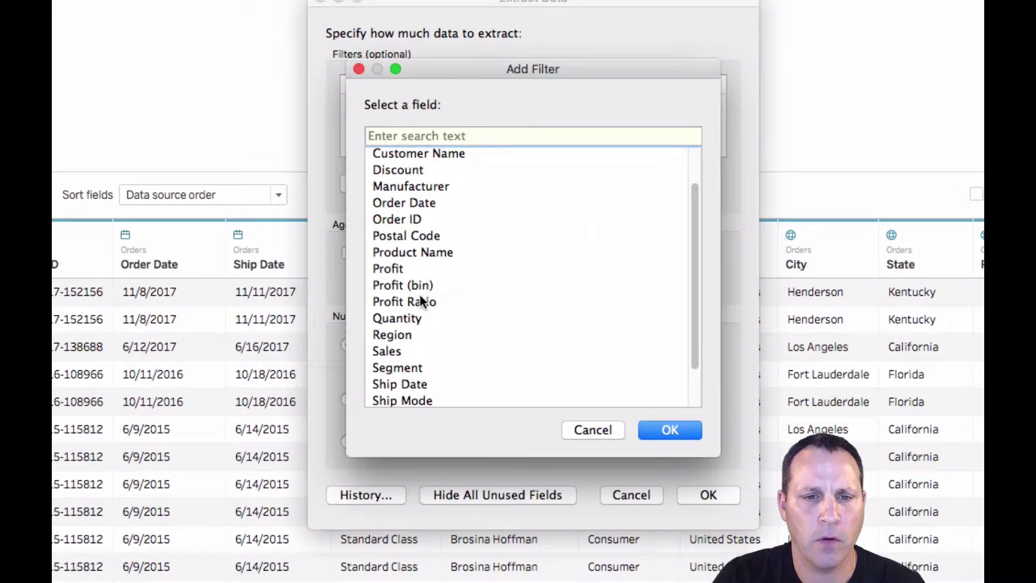
scroll(422, 301, "down", 1)
scroll(421, 301, "up", 4)
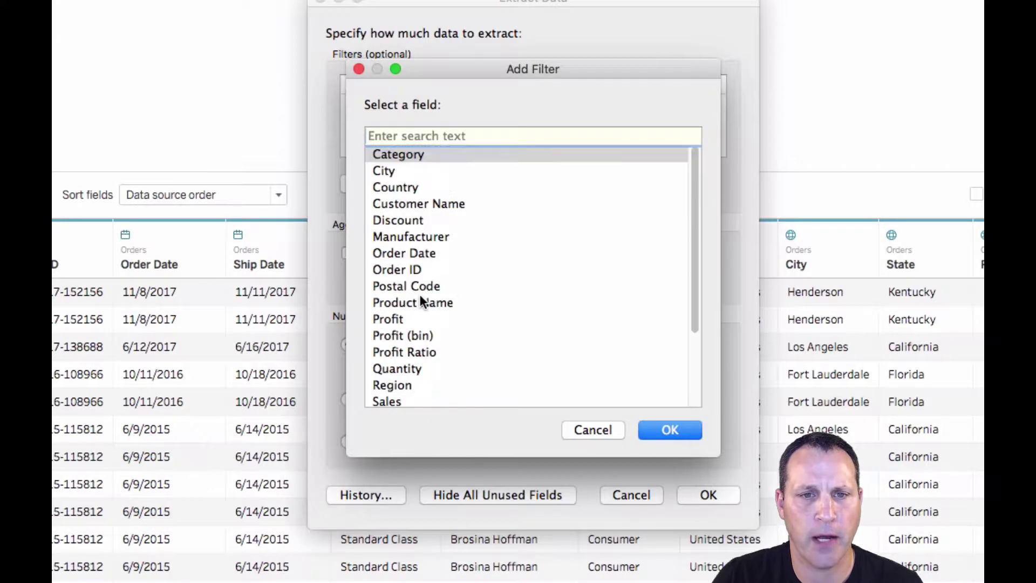
left_click(411, 253)
left_click(650, 424)
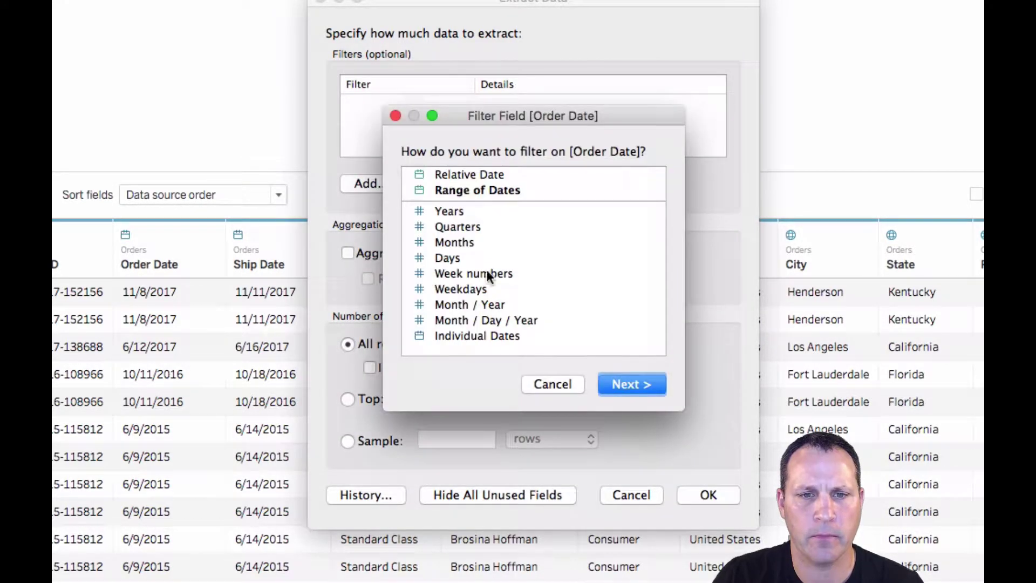
left_click(459, 211)
left_click(629, 384)
left_click(371, 140)
left_click(372, 126)
left_click(696, 517)
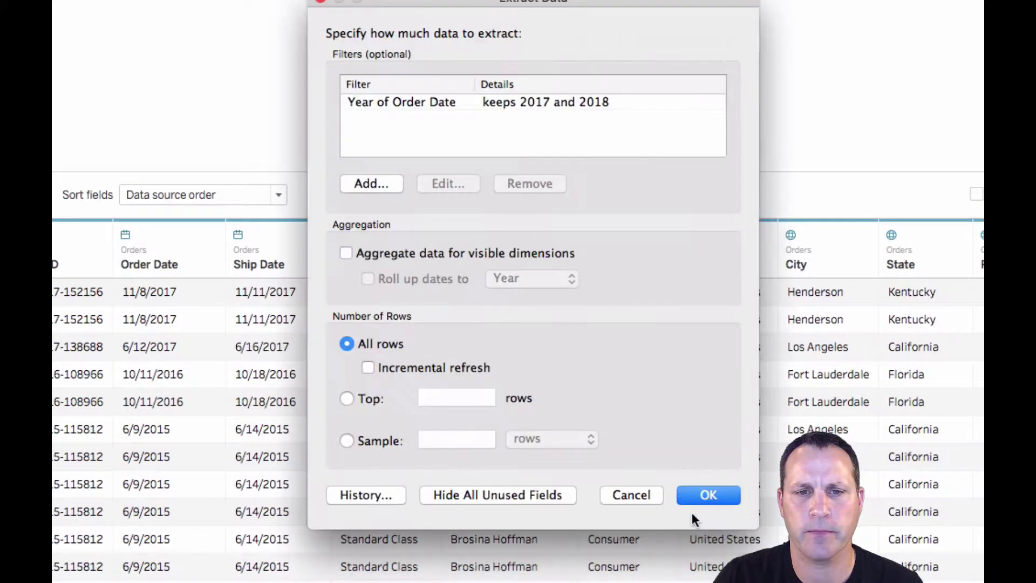
Add a Region extract filter keeping East and South, and apply the extract settings
left_click(380, 184)
scroll(415, 302, "down", 2)
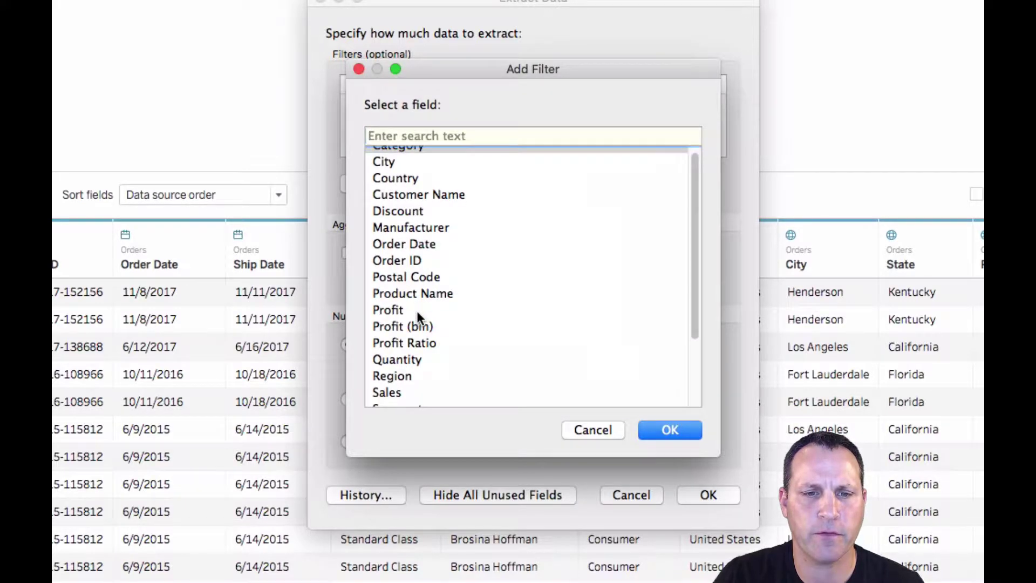
left_click(411, 355)
left_click(663, 431)
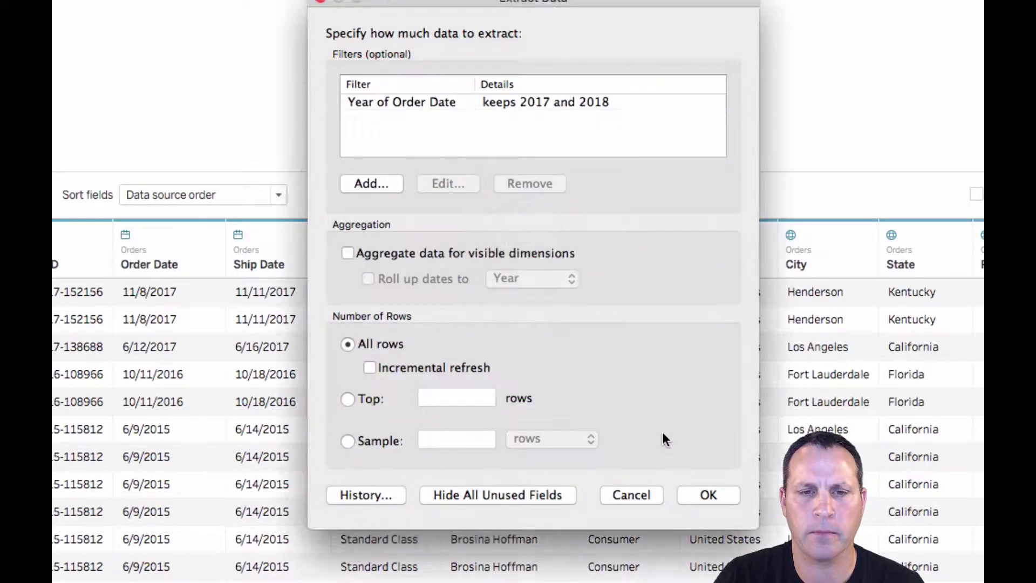
left_click(371, 139)
left_click(372, 123)
left_click(694, 501)
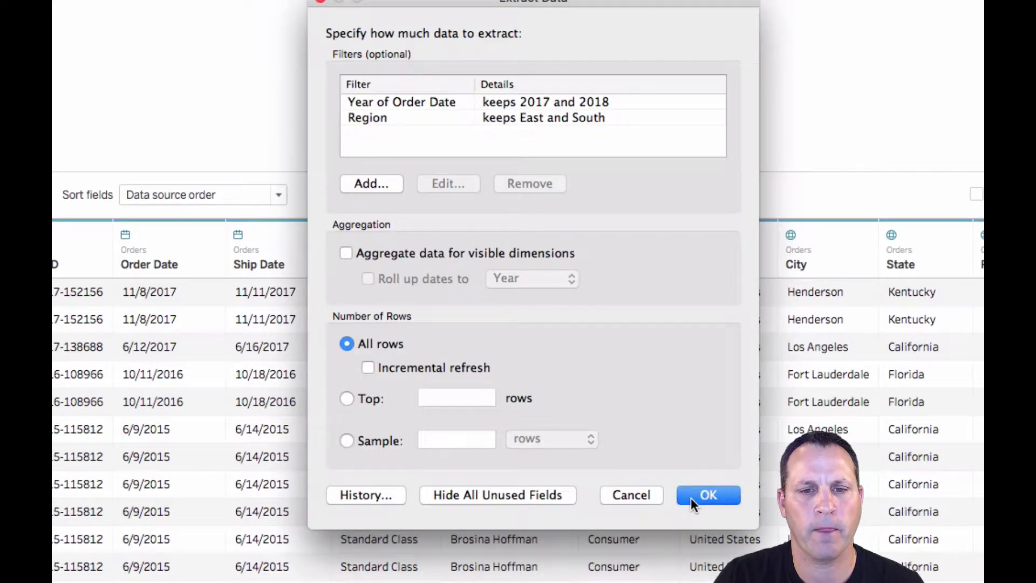
left_click(697, 495)
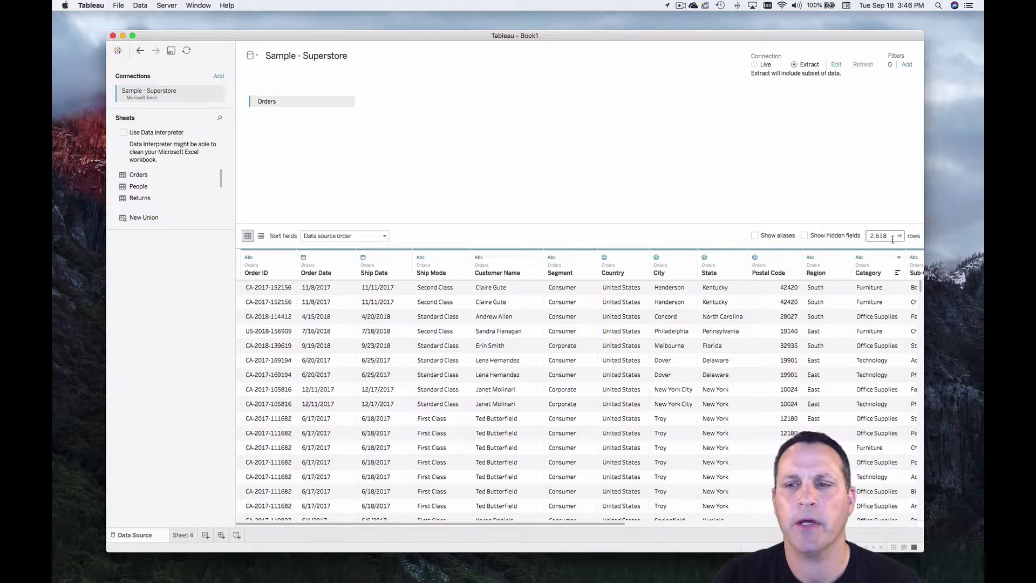
From Sheet 4, save the extract to the Desktop as 'Sample - Superstore test extract.hyper'
left_click(182, 535)
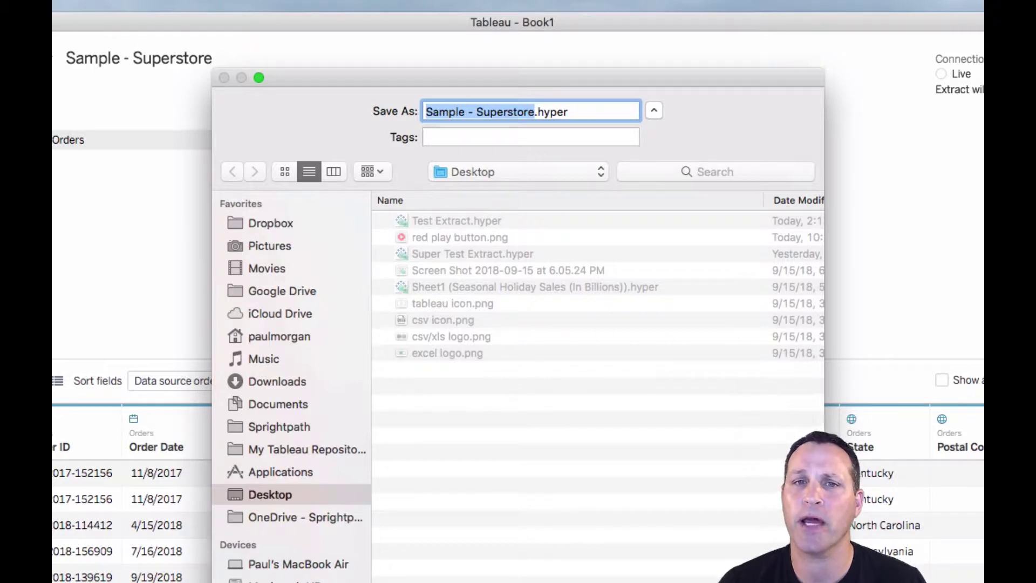
left_click(490, 111)
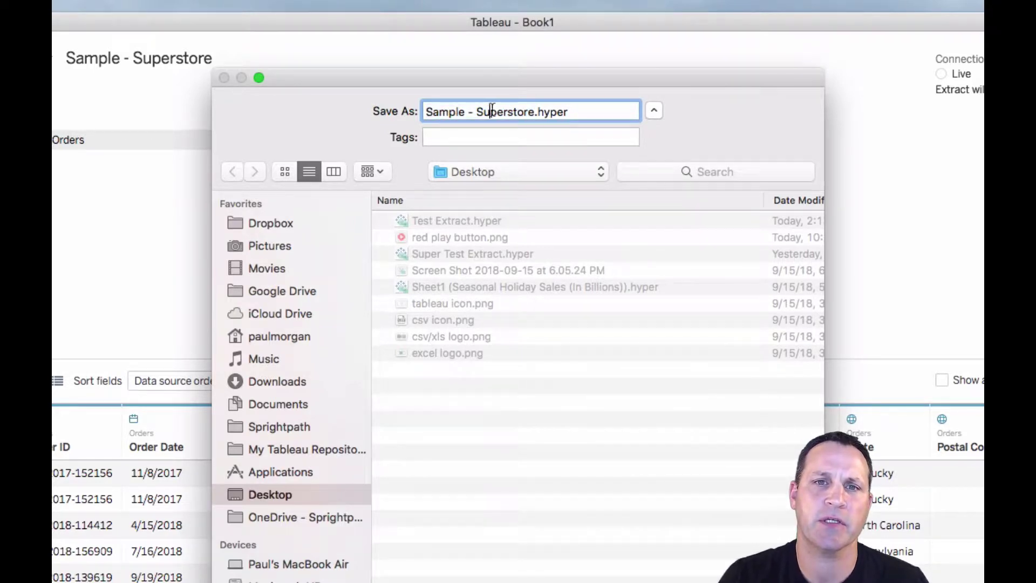
left_click(534, 111)
type("test extract")
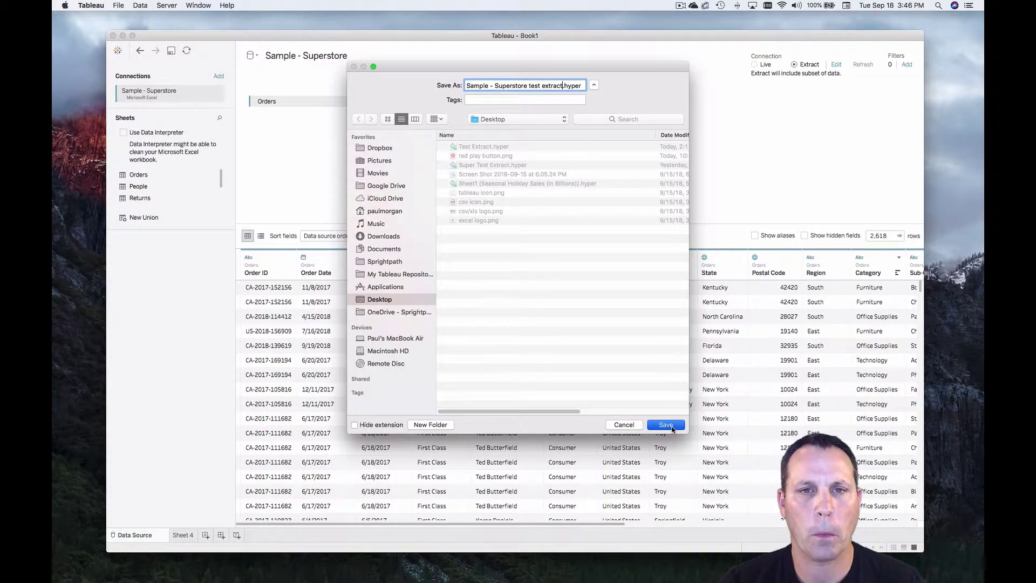
left_click(665, 424)
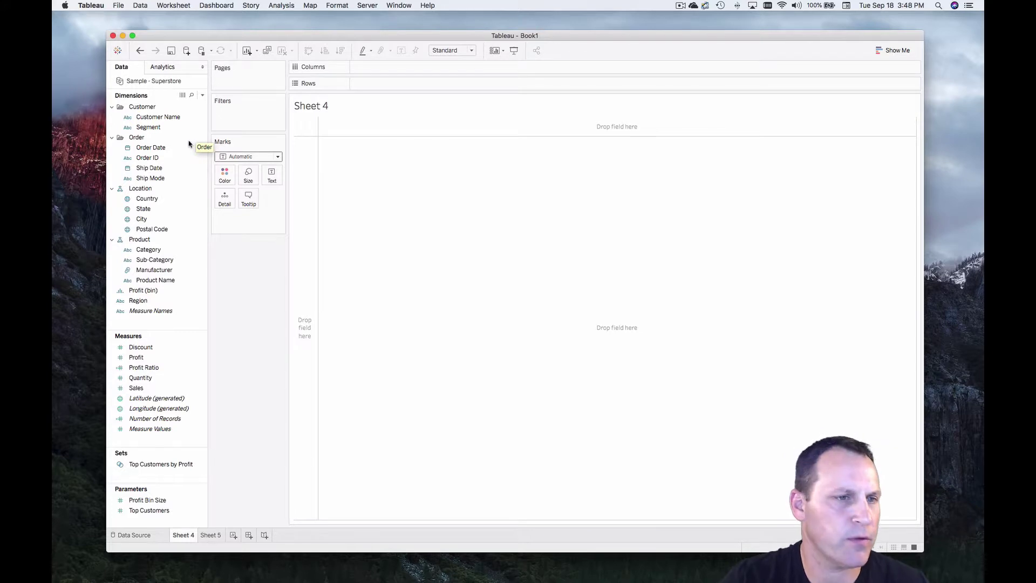
Plot State as a filled Map mark type, coloured by Region (East and South)
double_click(148, 214)
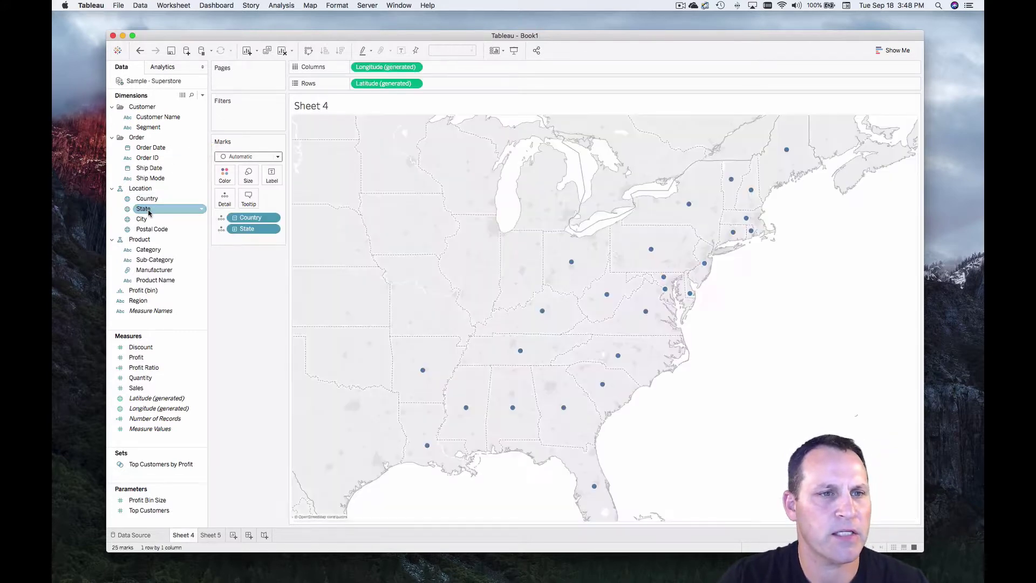
left_click(272, 157)
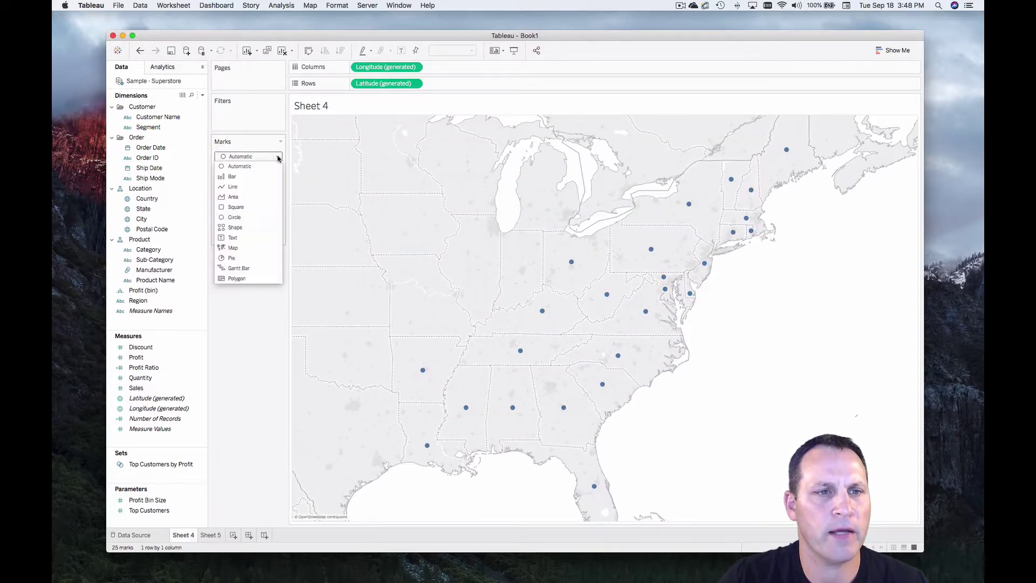
left_click(244, 253)
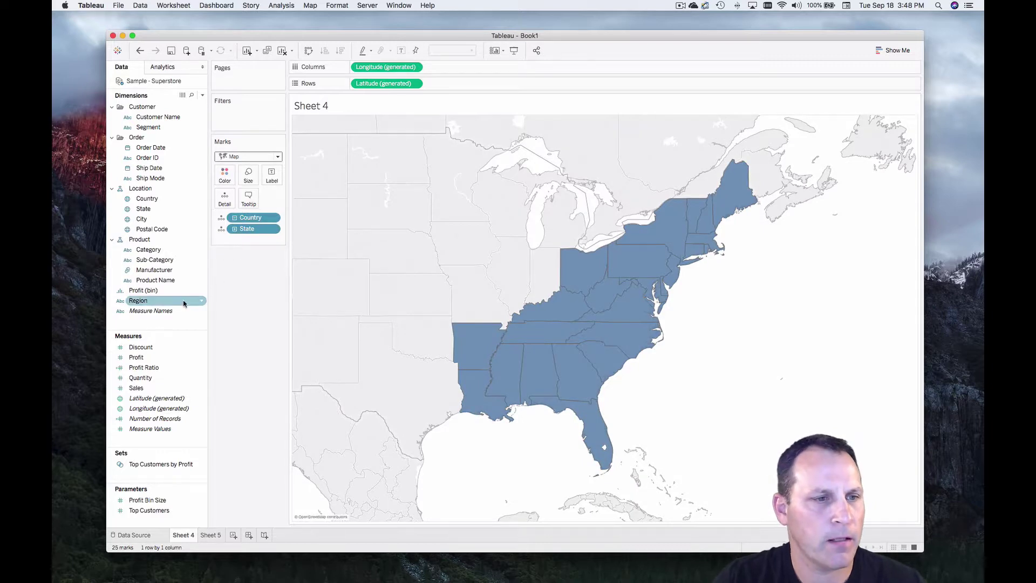
left_click_drag(184, 302, 225, 175)
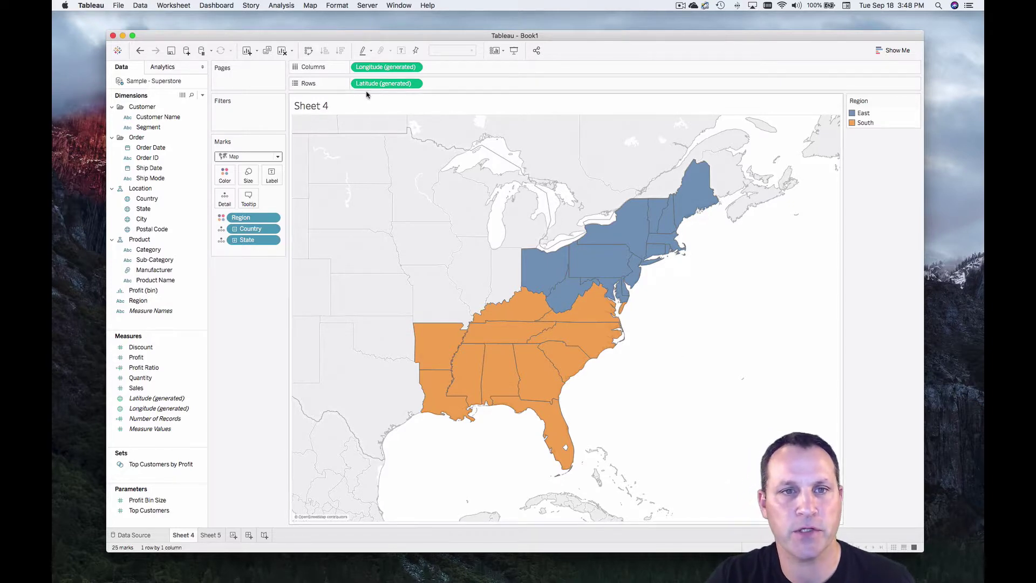
Add a second Latitude map with Circle marks sized by SUM(Sales) and no Region colour
left_click_drag(386, 86, 479, 85)
left_click(245, 291)
left_click(272, 195)
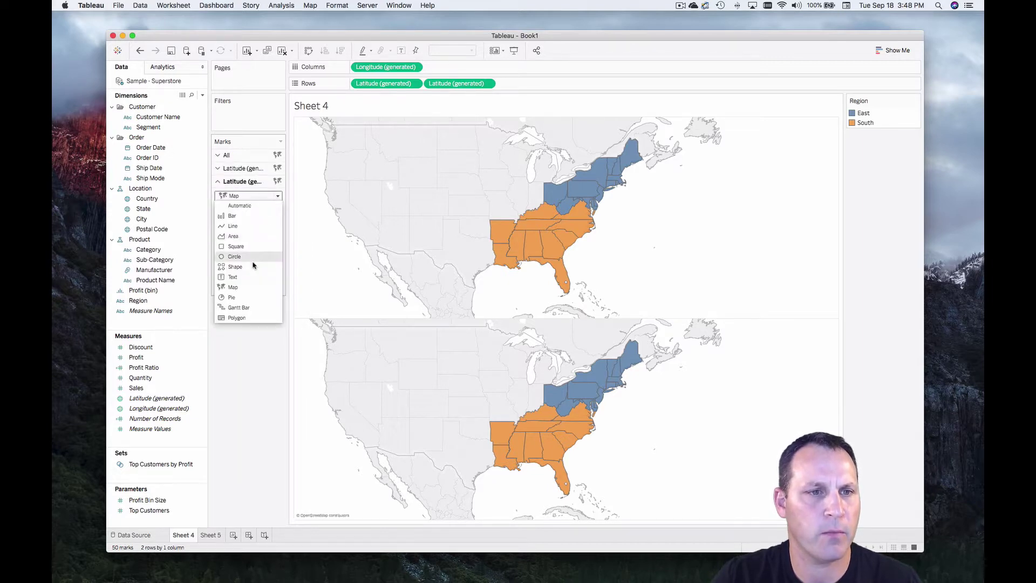
left_click(253, 259)
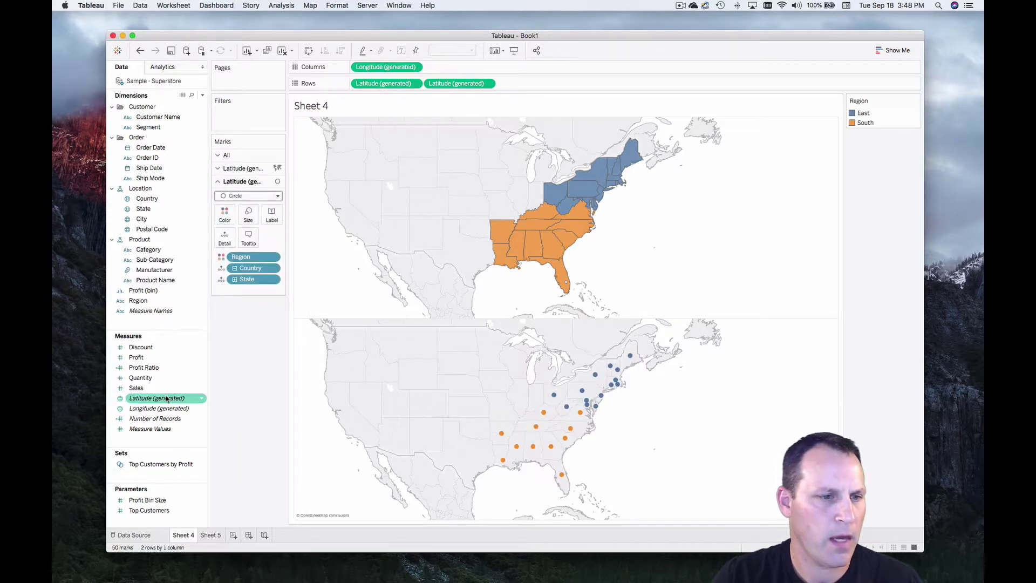
left_click_drag(135, 388, 249, 215)
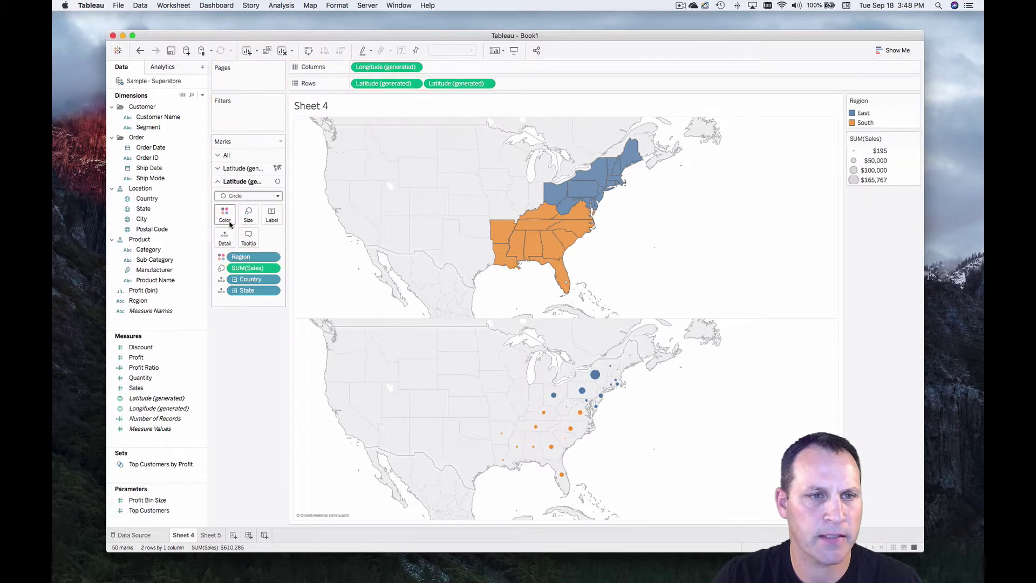
left_click_drag(241, 257, 241, 340)
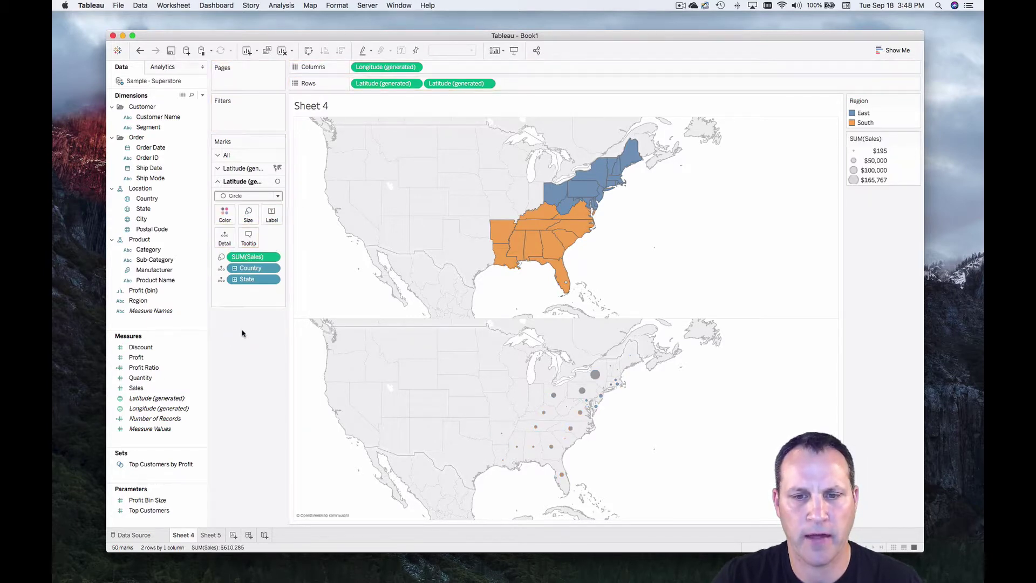
Make the circles white, larger and dark-outlined, then combine both maps as a dual axis
left_click(227, 219)
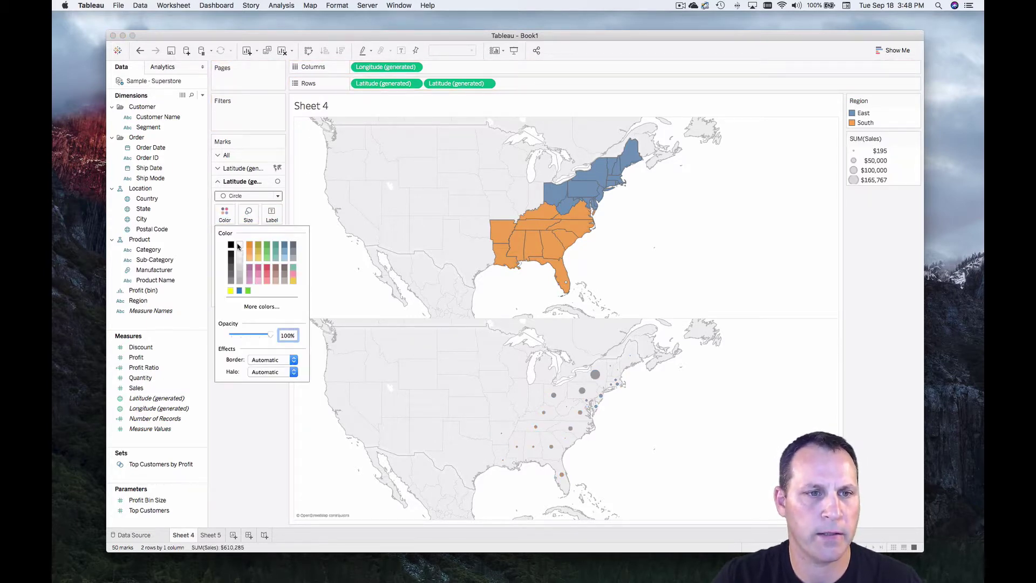
left_click(239, 245)
left_click(250, 215)
mouse_move(263, 238)
left_mouse_down()
mouse_move(287, 241)
mouse_move(274, 240)
left_mouse_up()
left_click(224, 215)
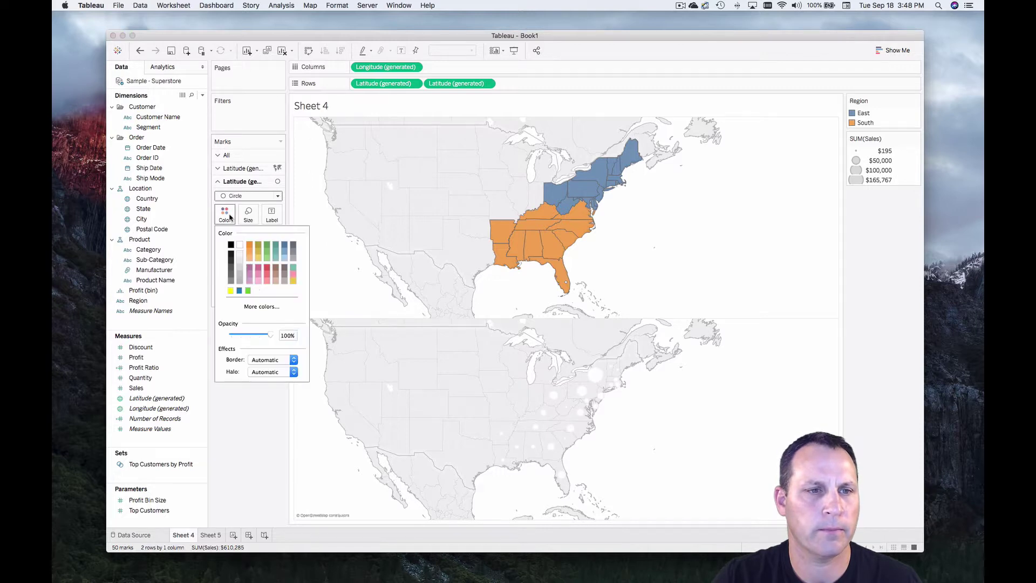
left_click(270, 365)
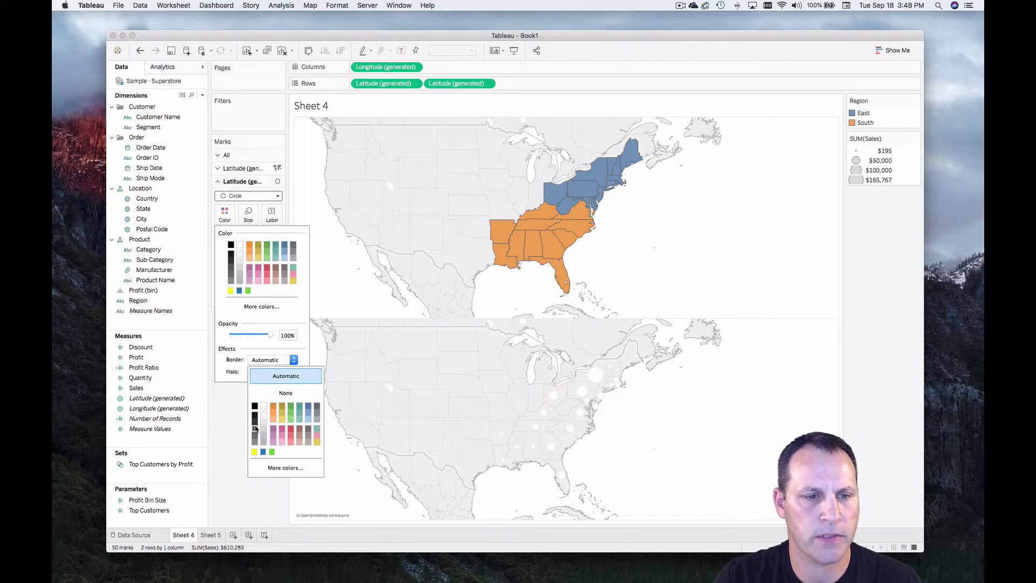
left_click(222, 432)
left_click(488, 84)
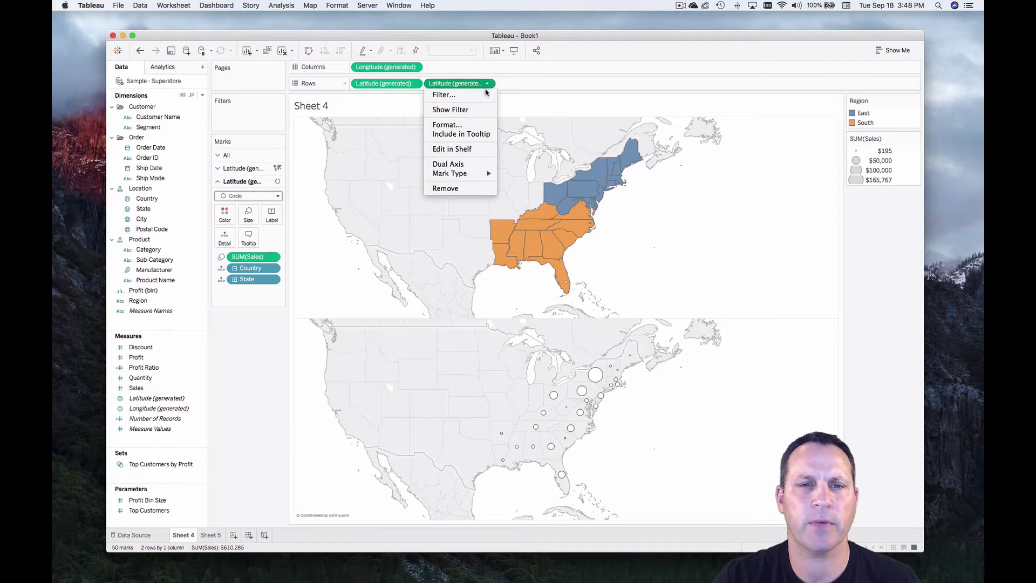
left_click(470, 165)
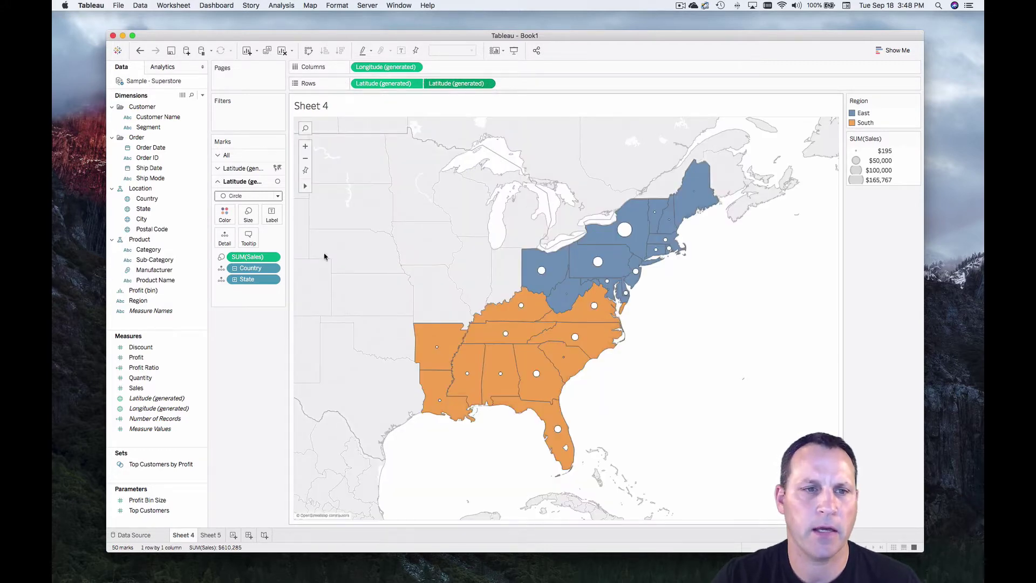
Drag the Size slider right twice to enlarge the white SUM(Sales) circles
left_click(249, 213)
left_click_drag(271, 235, 292, 239)
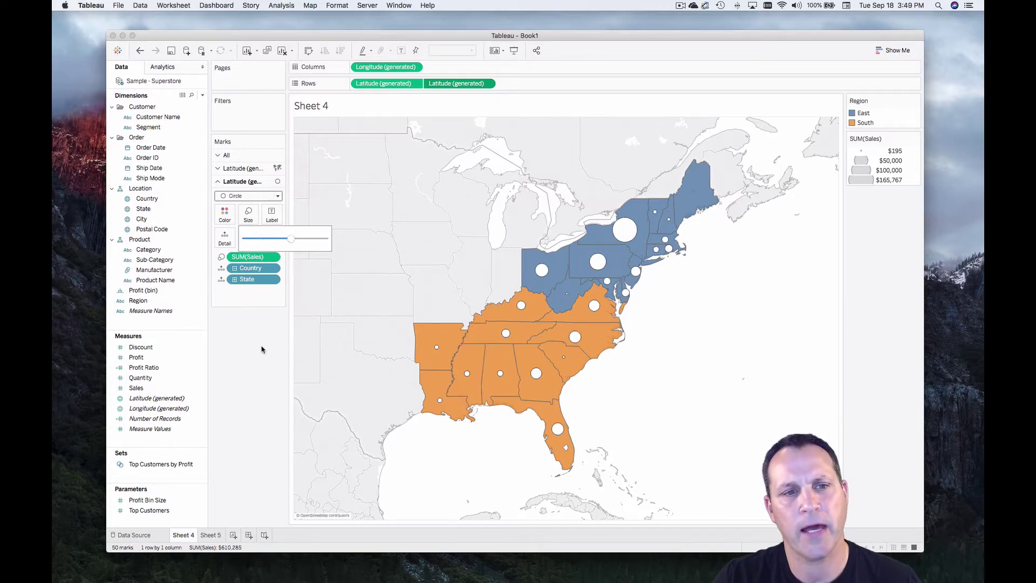
left_click(261, 349)
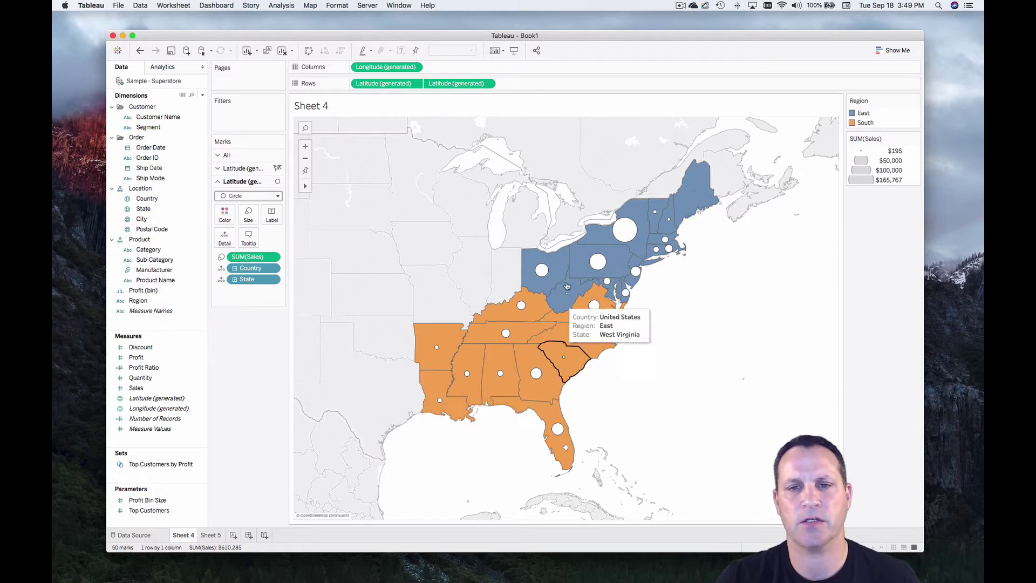
mouse_move(621, 227)
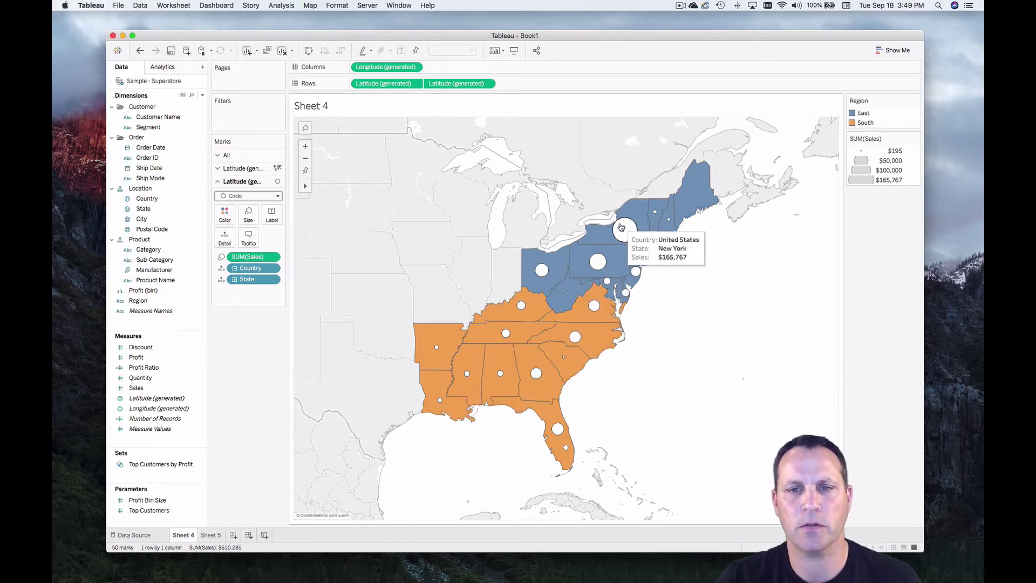
left_click(248, 214)
left_click_drag(293, 239, 297, 239)
left_click(269, 367)
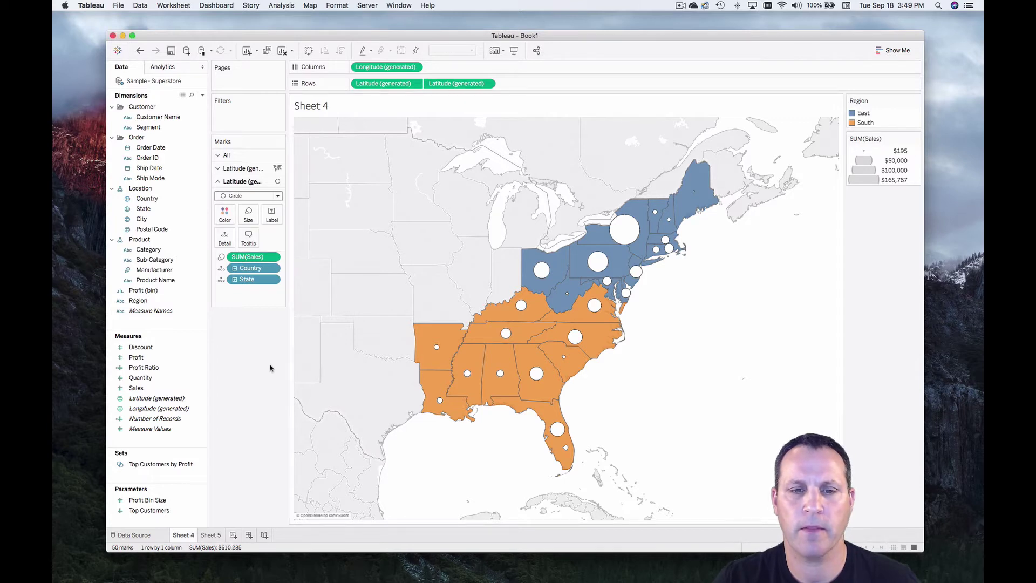